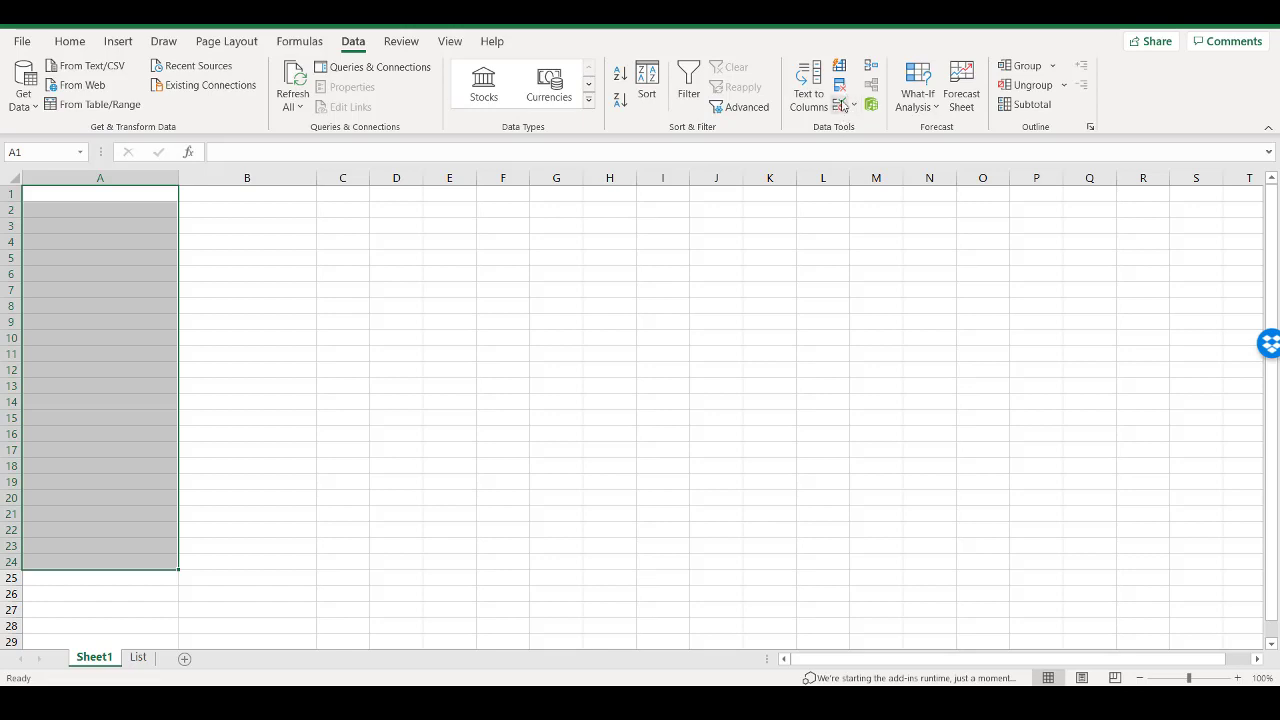
Step: Restrict cells A1:A24 on Sheet1 to a list data validation with the source =List!$A$1:$A$15
{"action": "left_click", "coordinate": [840, 106]}
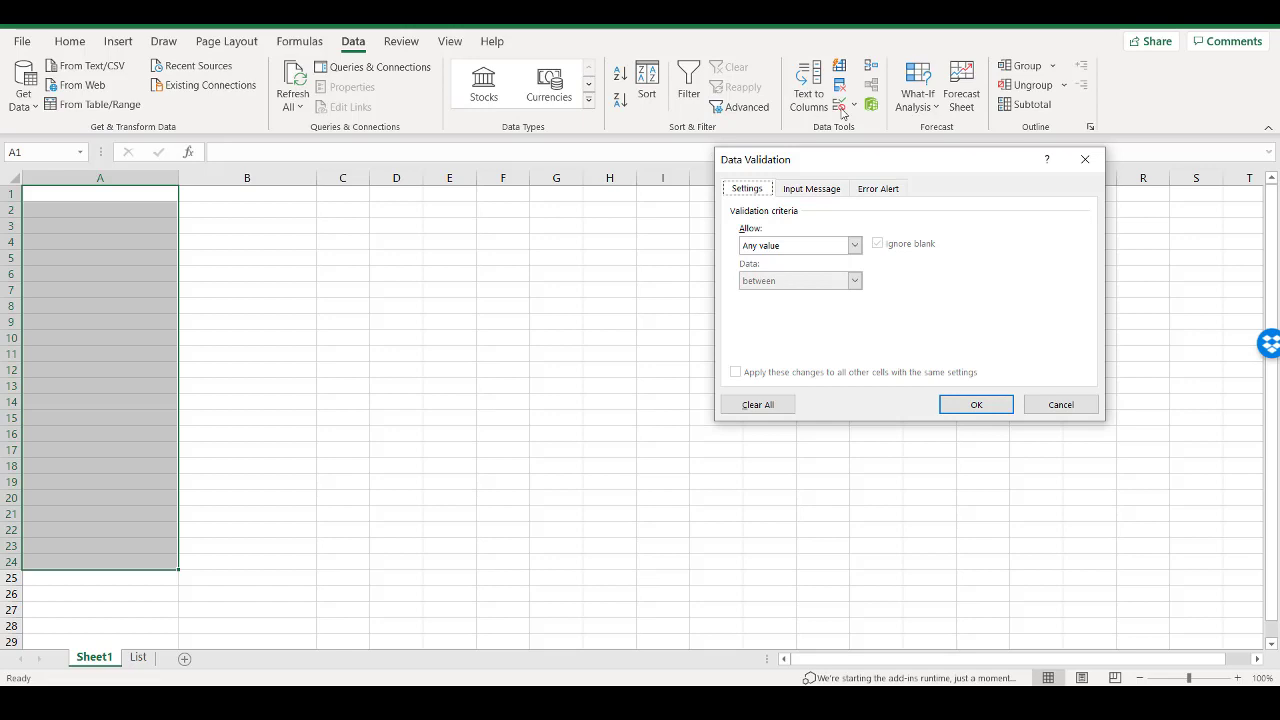
{"action": "left_click", "coordinate": [853, 246]}
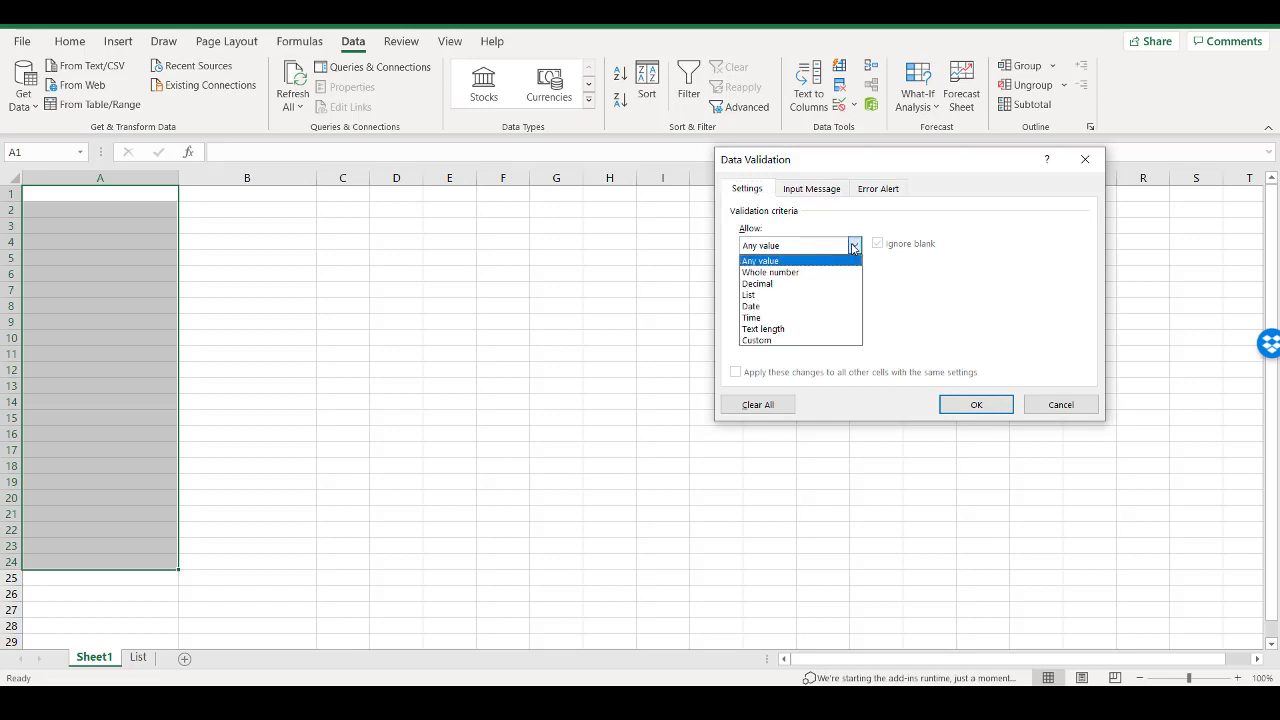
{"action": "left_click", "coordinate": [828, 296]}
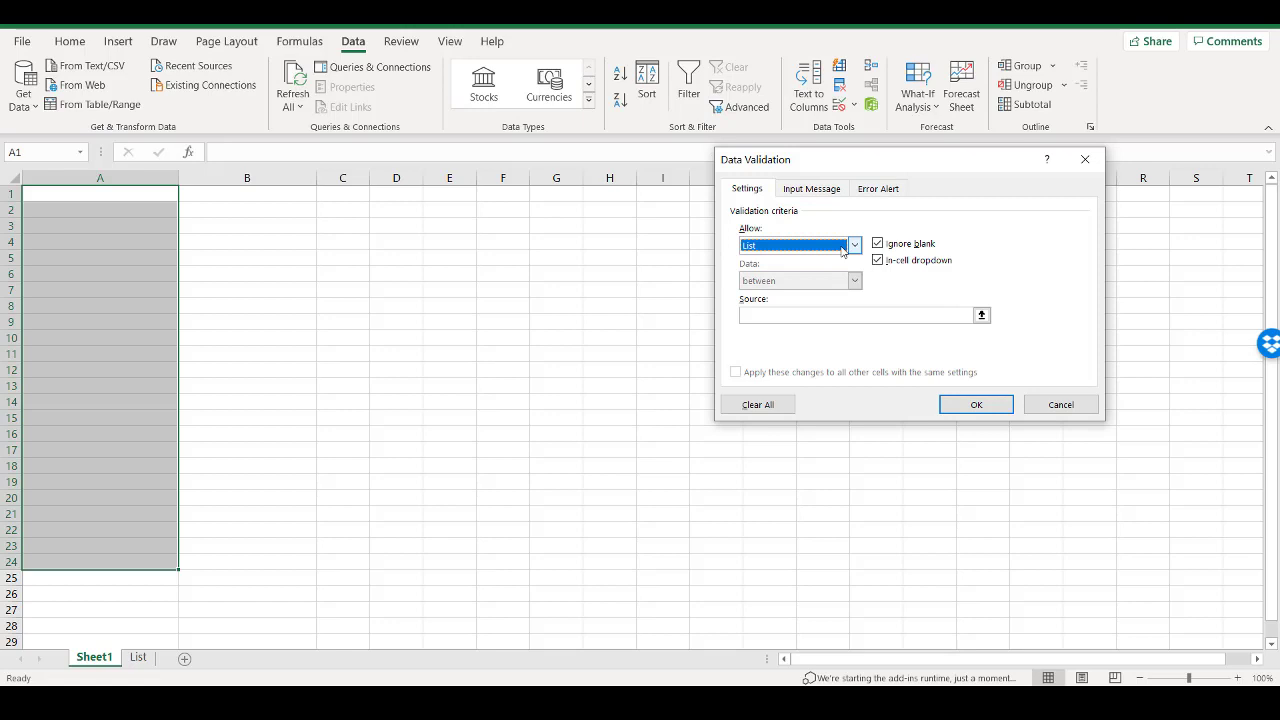
{"action": "left_click", "coordinate": [831, 315]}
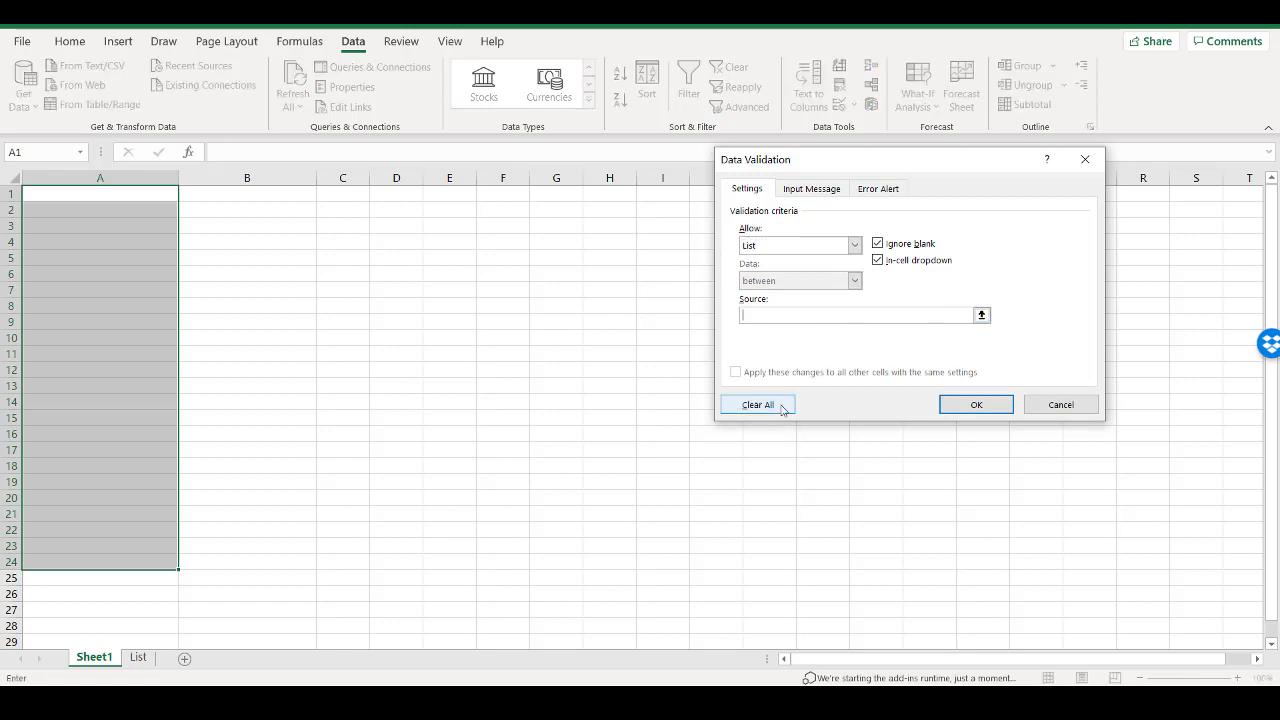
{"action": "left_click", "coordinate": [139, 658]}
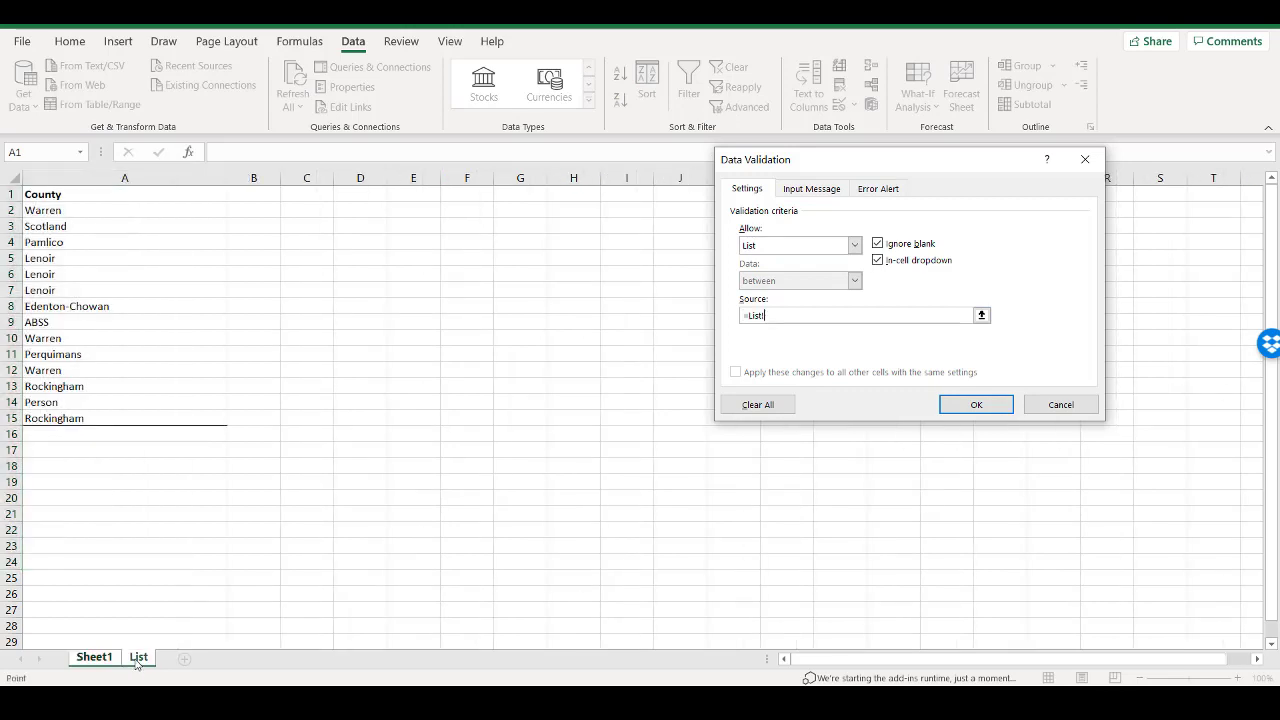
{"action": "left_click_drag", "start_coordinate": [101, 192], "coordinate": [94, 422]}
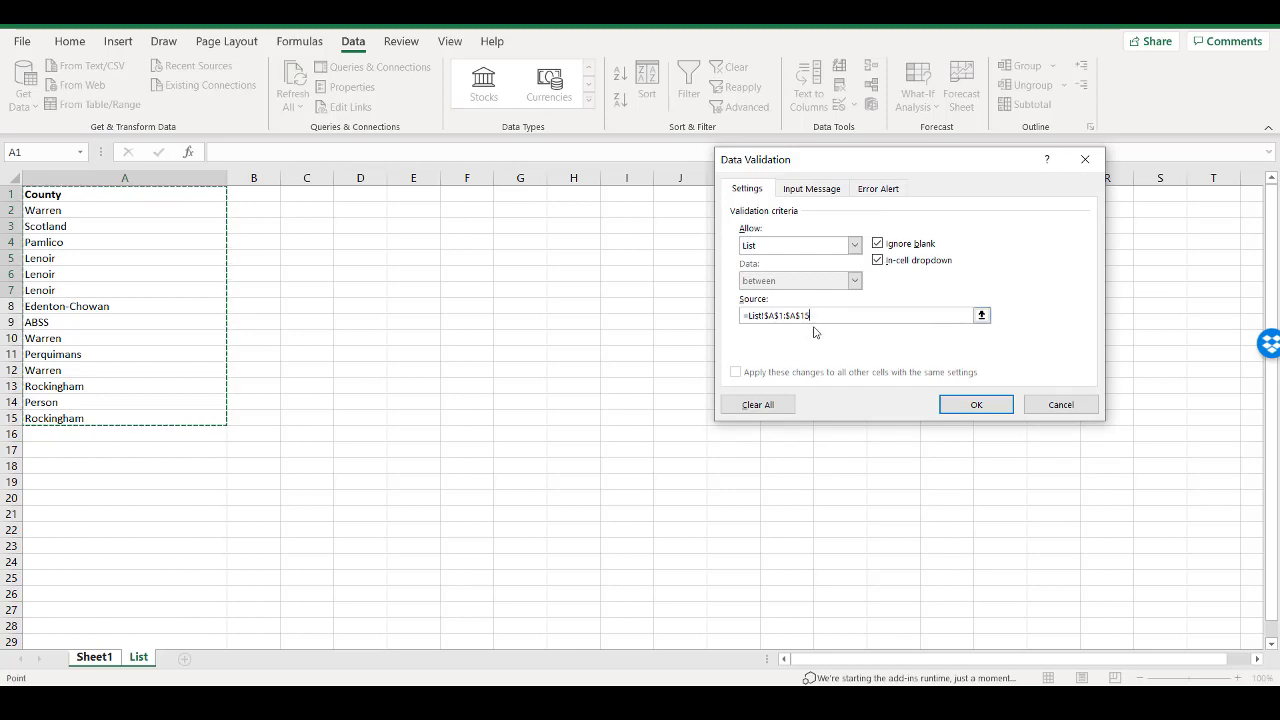
{"action": "left_click", "coordinate": [977, 404]}
{"action": "left_click", "coordinate": [251, 228]}
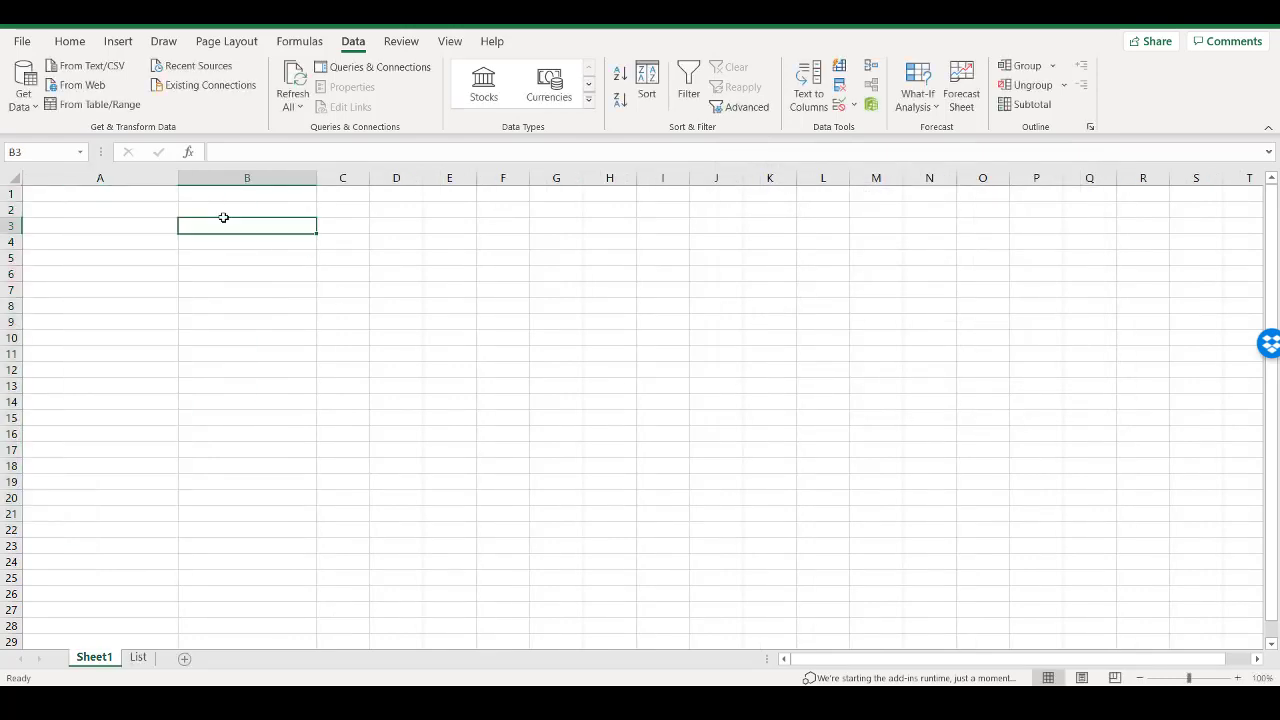
Step: Fill cells A1, A2 and A3 from their in-cell dropdowns with County, Pamlico and Lenoir
{"action": "left_click", "coordinate": [151, 193]}
{"action": "left_click", "coordinate": [184, 196]}
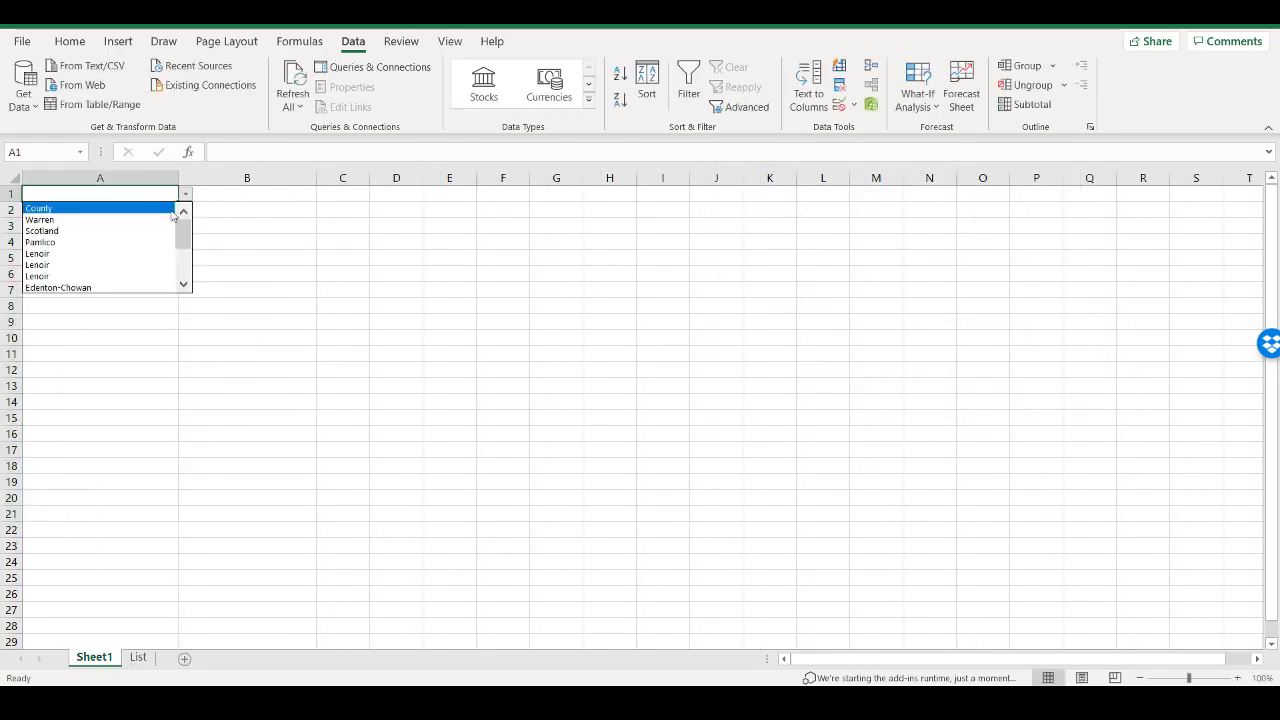
{"action": "left_click", "coordinate": [157, 209]}
{"action": "left_click", "coordinate": [109, 208]}
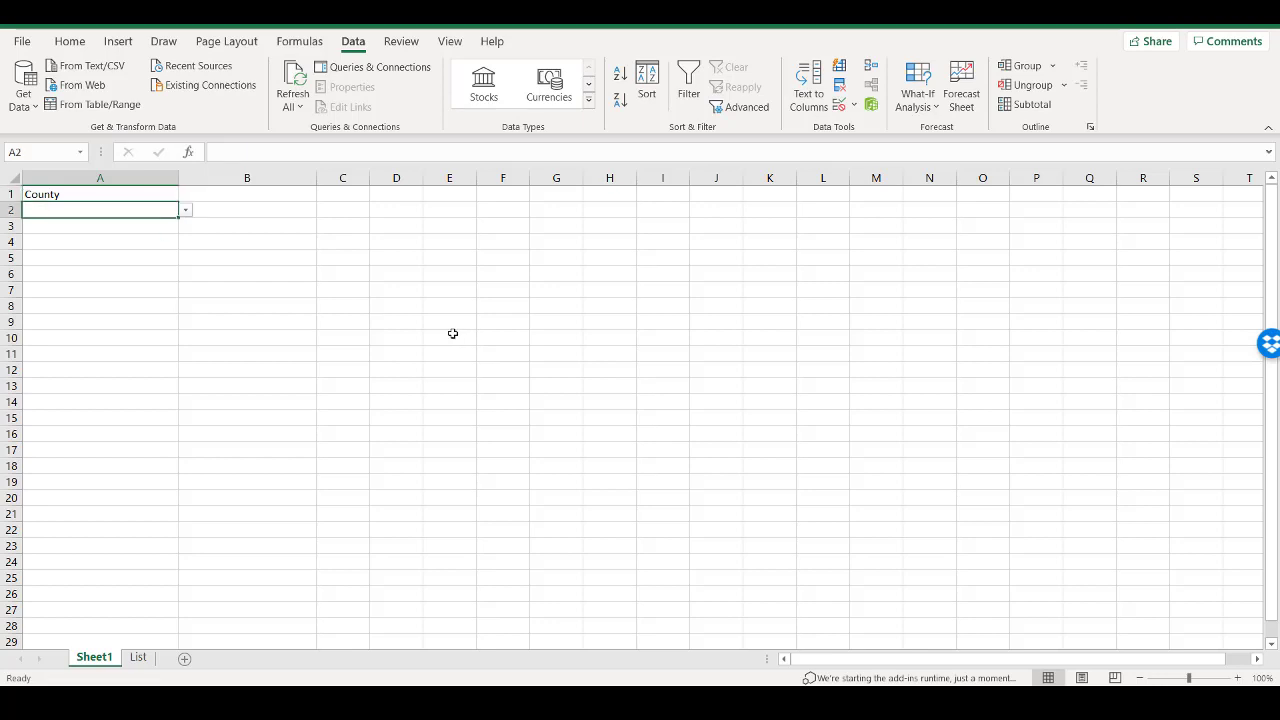
{"action": "left_click", "coordinate": [186, 210]}
{"action": "left_click", "coordinate": [157, 259]}
{"action": "left_click", "coordinate": [143, 226]}
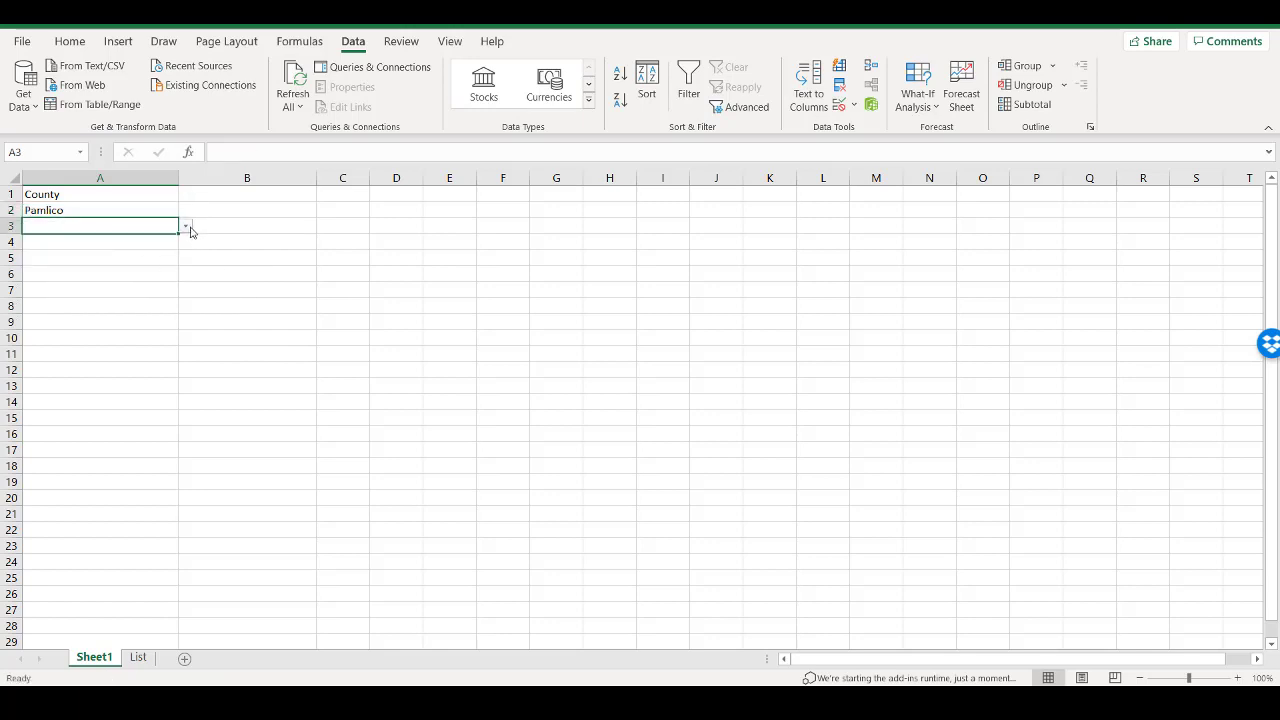
{"action": "left_click", "coordinate": [186, 228]}
{"action": "left_click", "coordinate": [149, 294]}
Step: Choose Scotland for cell A4 and Edenton-Chowan for cell A5 from their in-cell dropdowns on Sheet1
{"action": "left_click", "coordinate": [138, 657]}
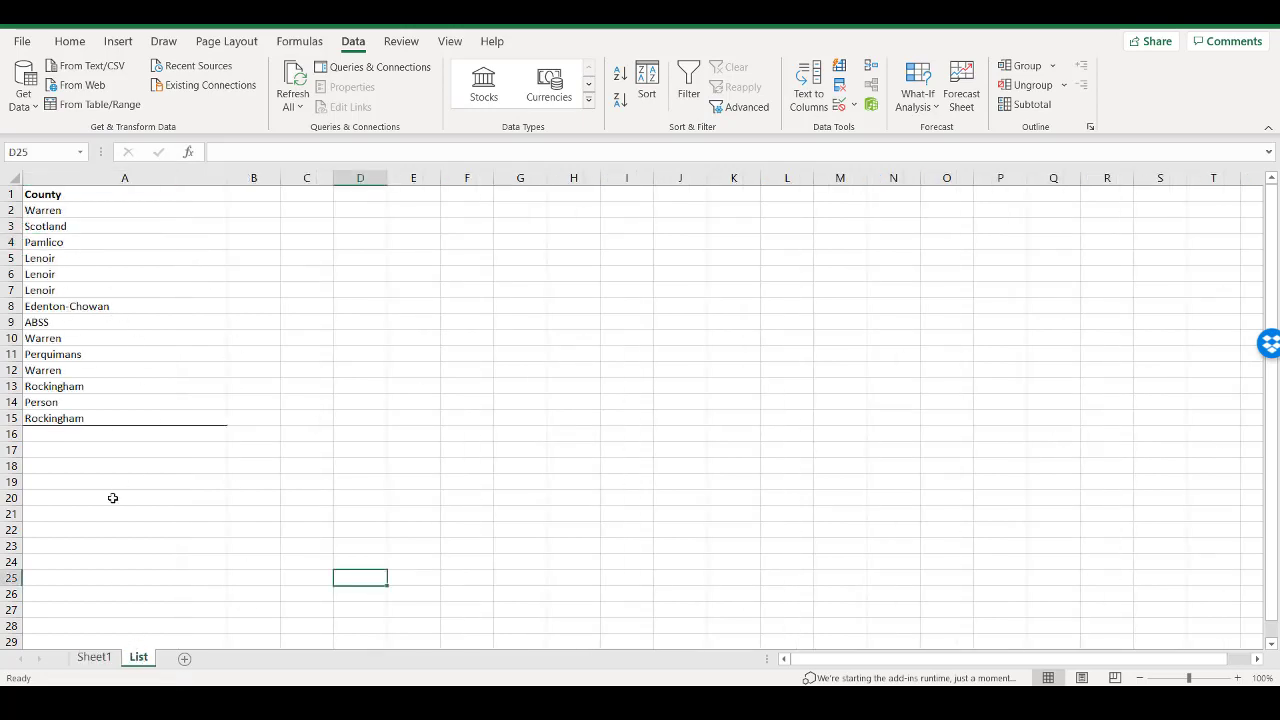
{"action": "left_click", "coordinate": [94, 657]}
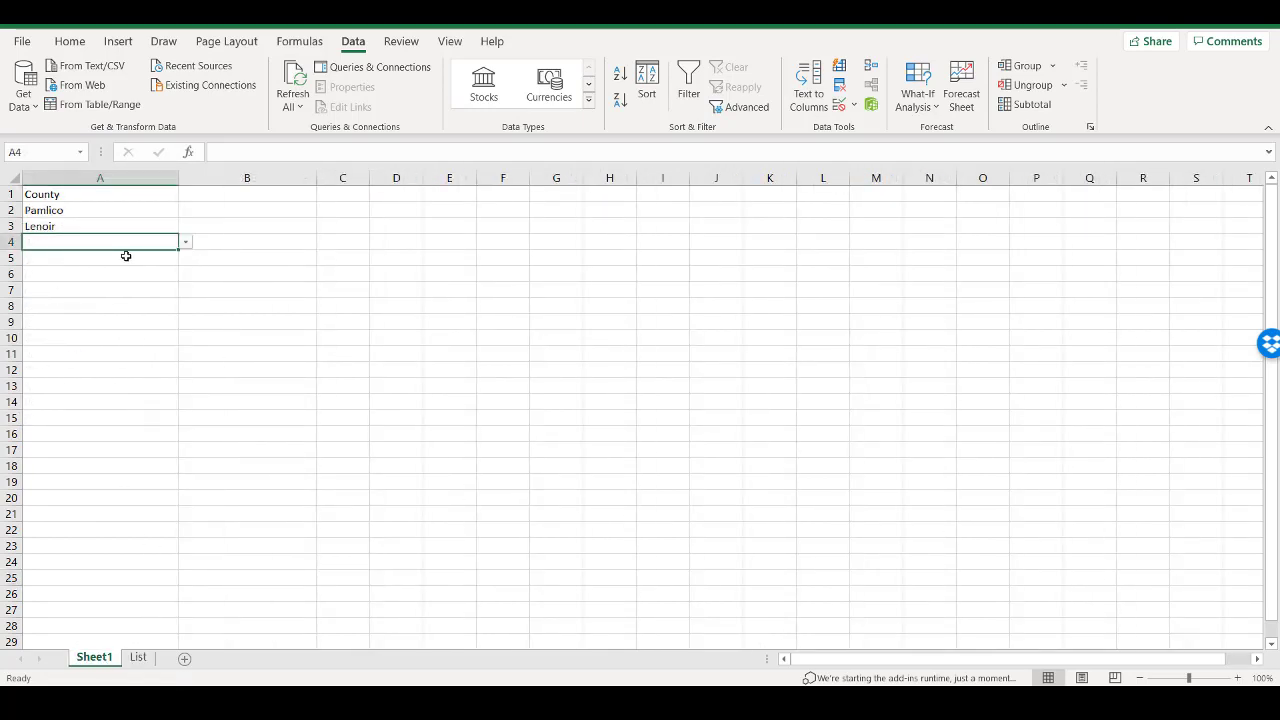
{"action": "left_click", "coordinate": [185, 243]}
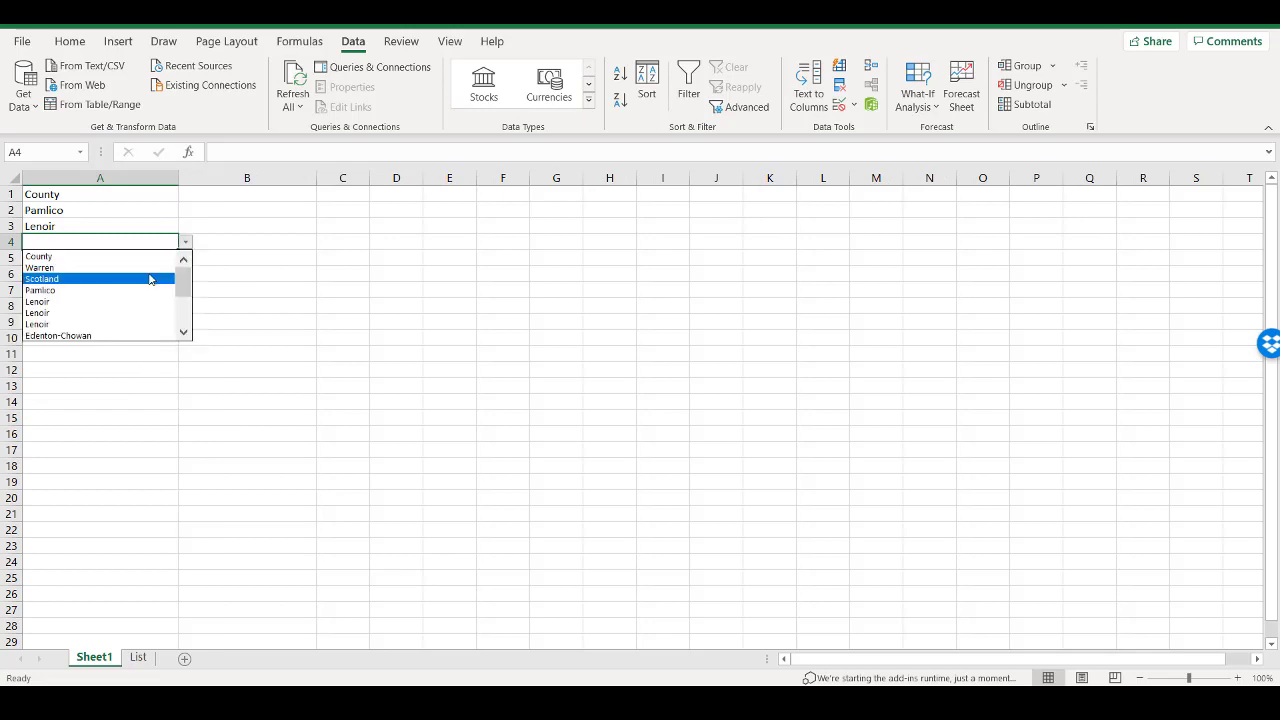
{"action": "left_click", "coordinate": [156, 276]}
{"action": "left_click", "coordinate": [116, 258]}
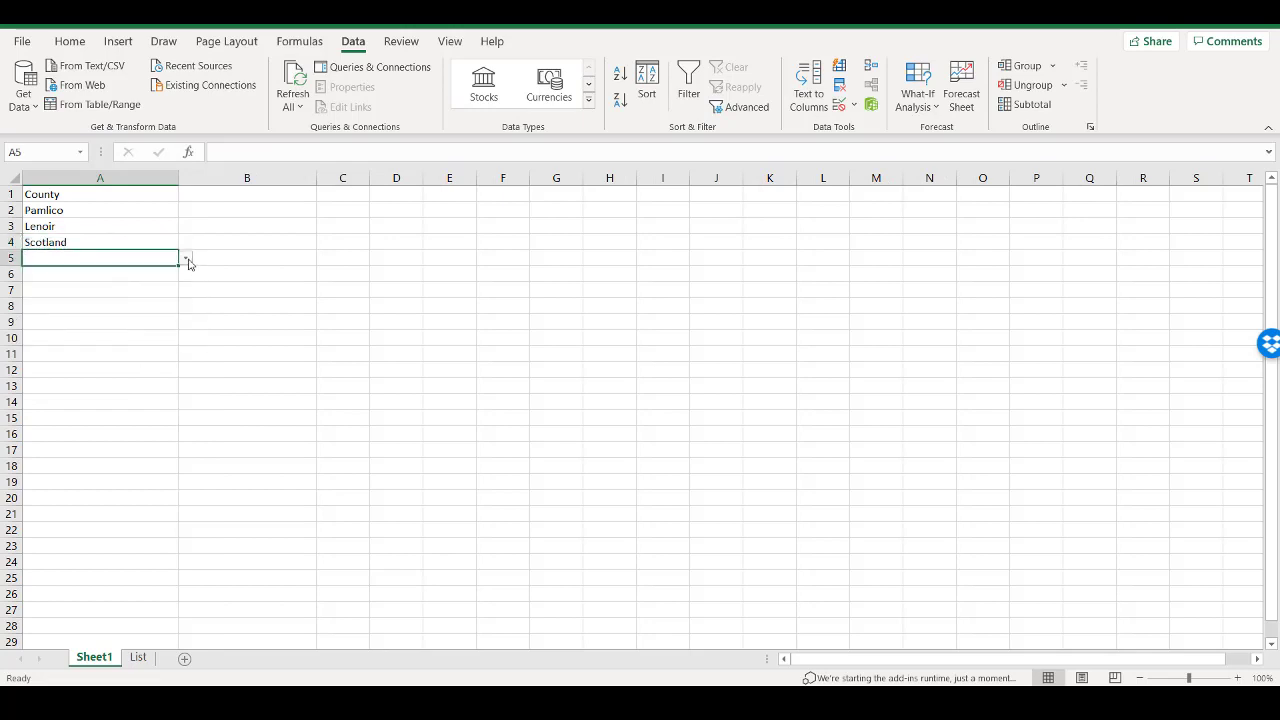
{"action": "left_click", "coordinate": [186, 258]}
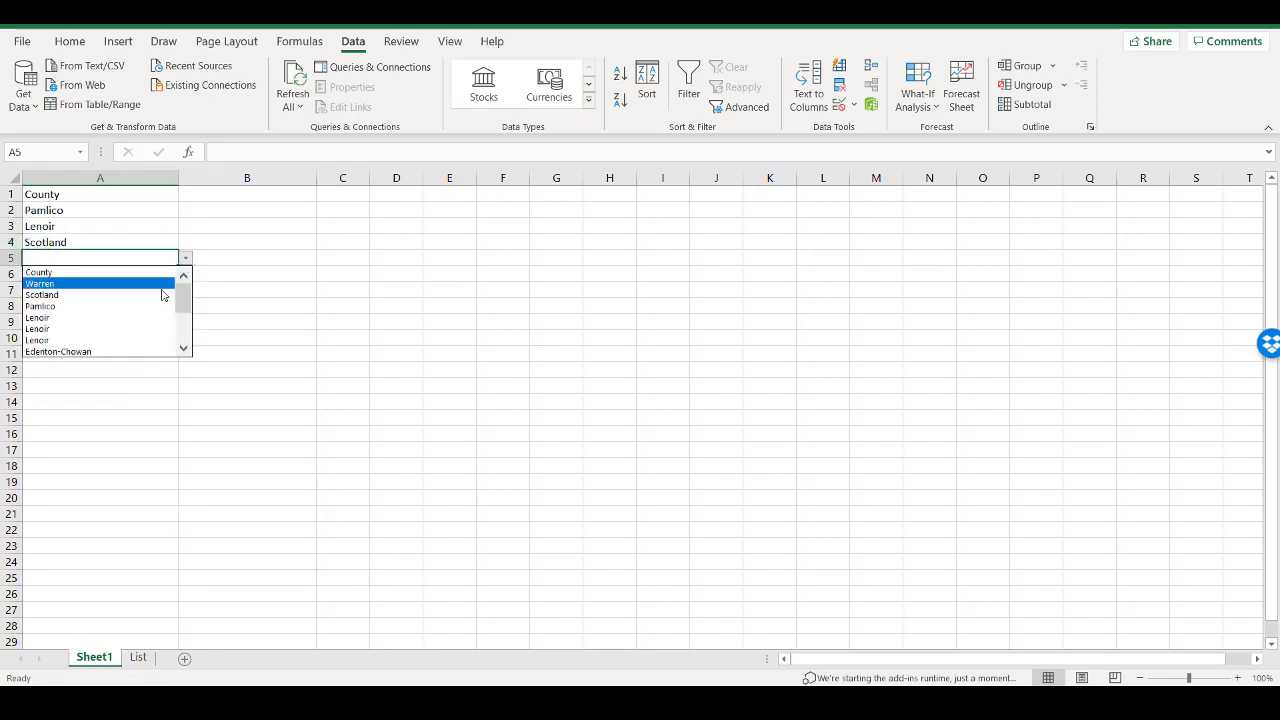
{"action": "left_click", "coordinate": [130, 359]}
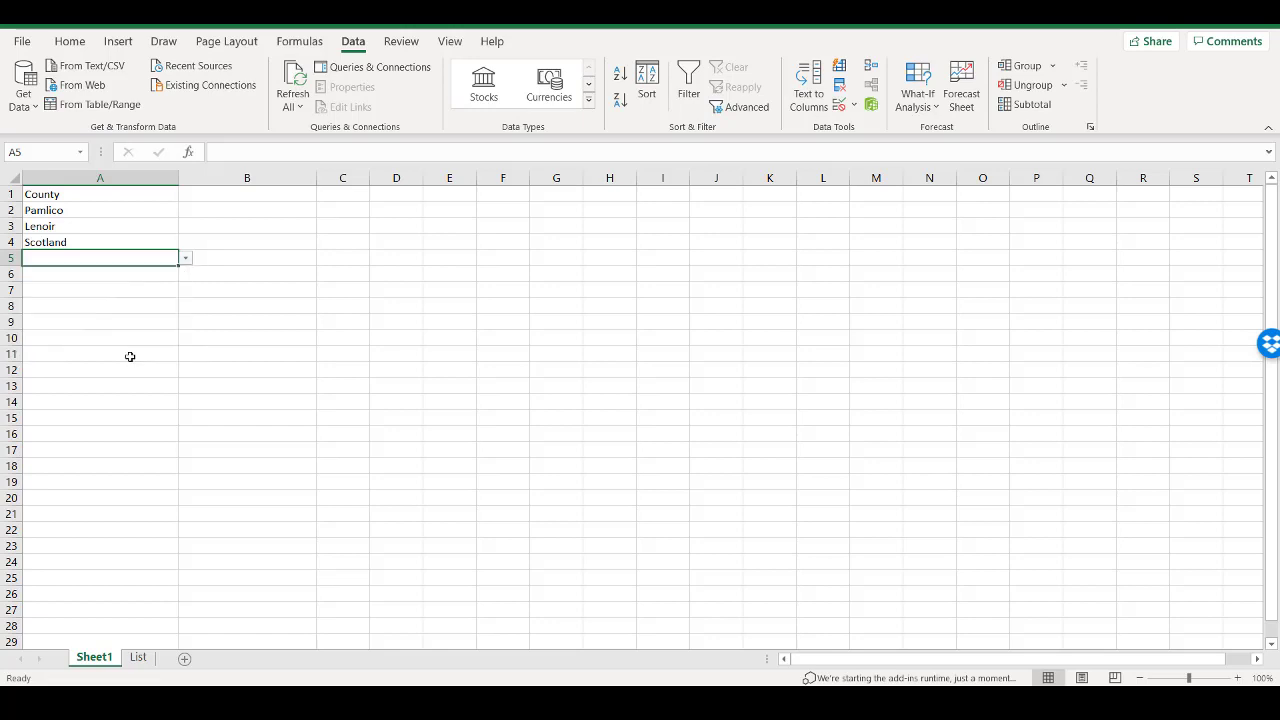
{"action": "left_click", "coordinate": [185, 258]}
{"action": "left_click", "coordinate": [137, 352]}
{"action": "left_click", "coordinate": [136, 350]}
{"action": "left_click", "coordinate": [146, 273]}
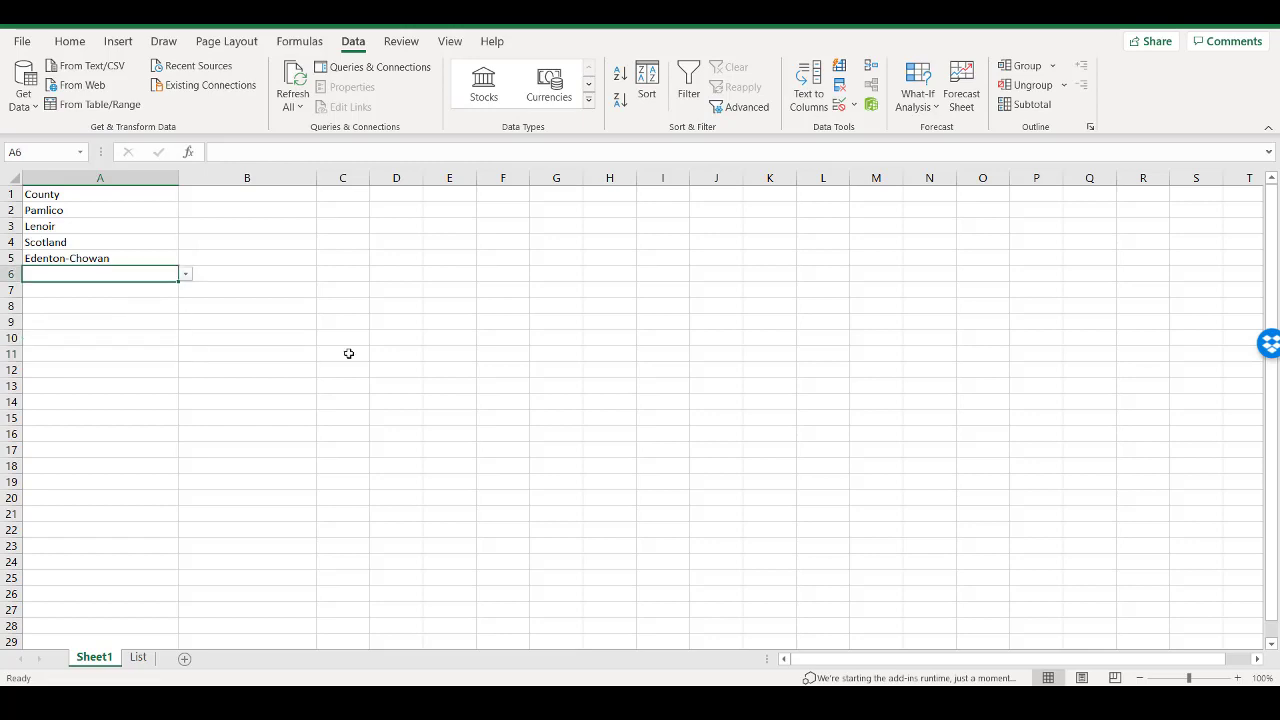
Step: Give the validation of A1:A23 an input message titled "County" reading "Please select the county name."
{"action": "left_click_drag", "start_coordinate": [80, 190], "coordinate": [79, 551]}
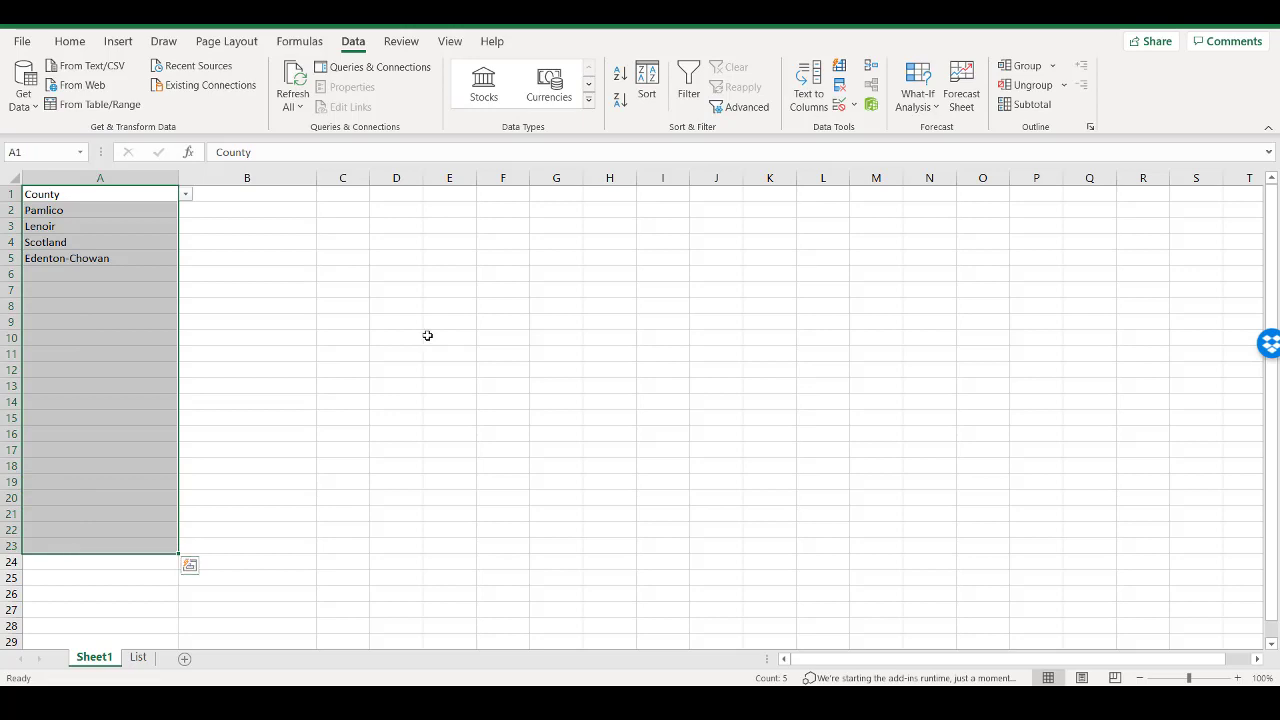
{"action": "left_click", "coordinate": [841, 105]}
{"action": "left_click", "coordinate": [826, 192]}
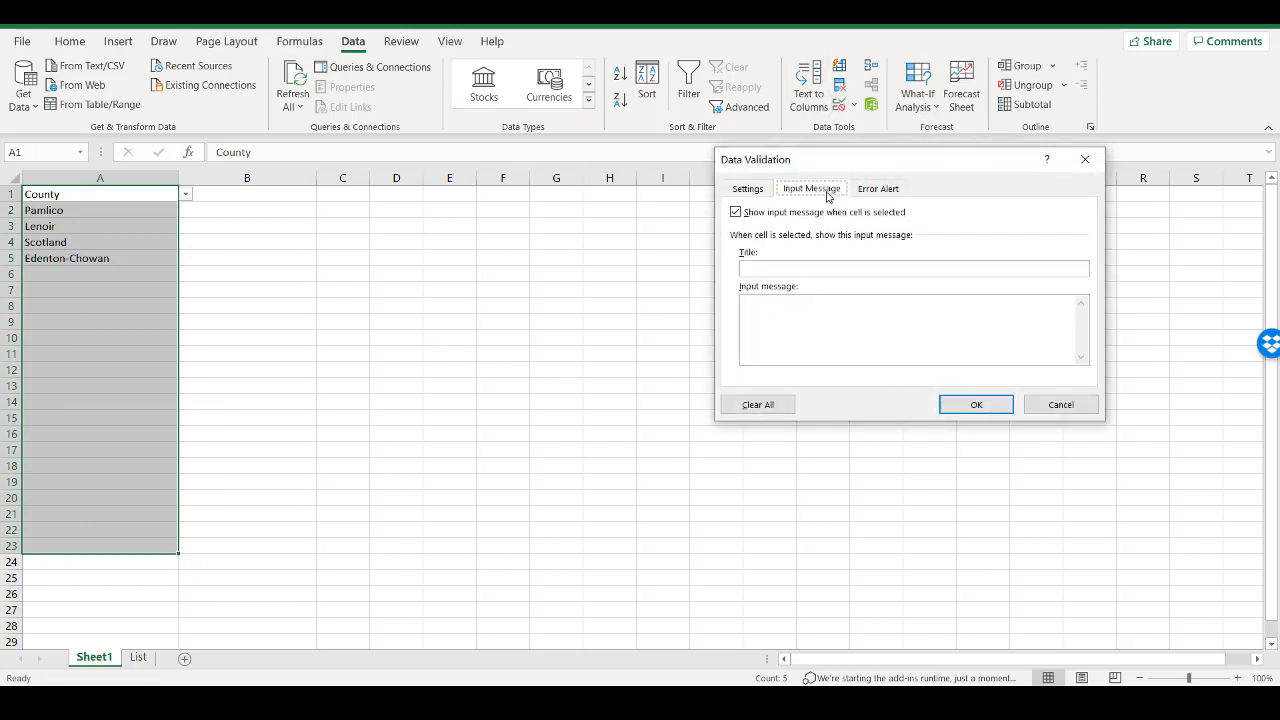
{"action": "left_click", "coordinate": [821, 268]}
{"action": "type", "text": "county name."}
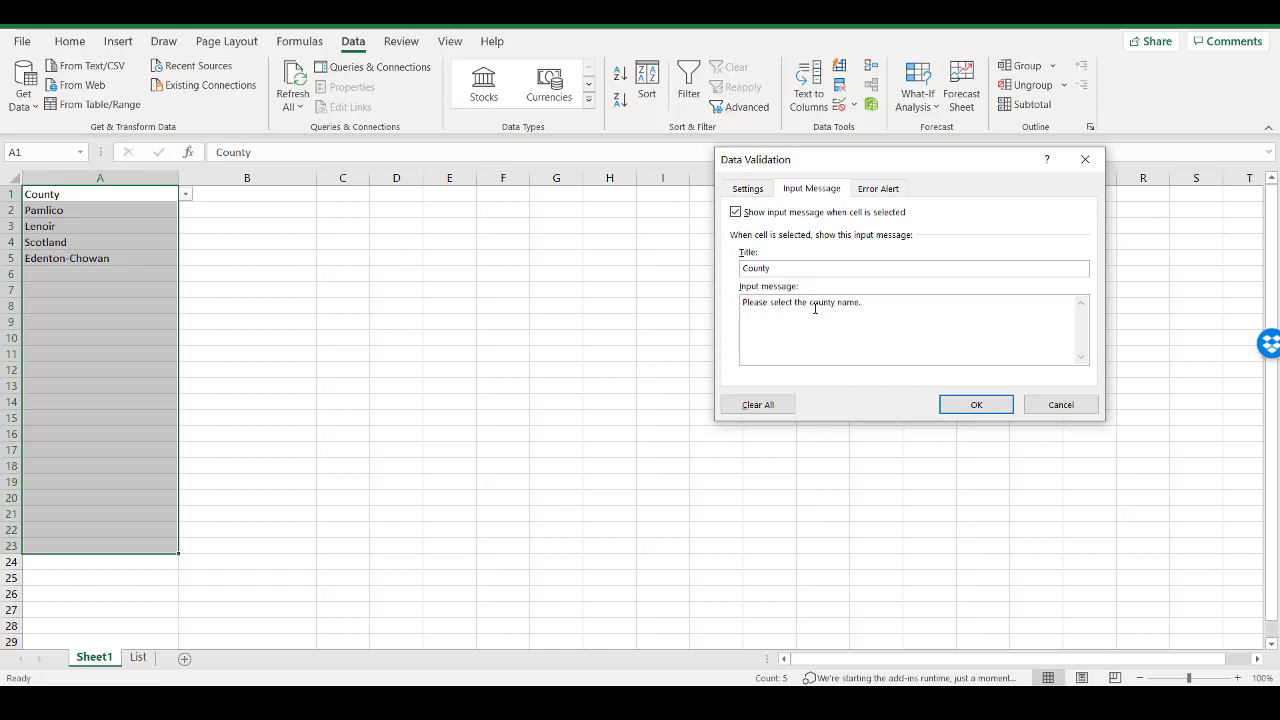
Step: Add a Stop-style error alert with the message "Stop!! Choose from the list!" and apply the validation settings
{"action": "left_click", "coordinate": [879, 189]}
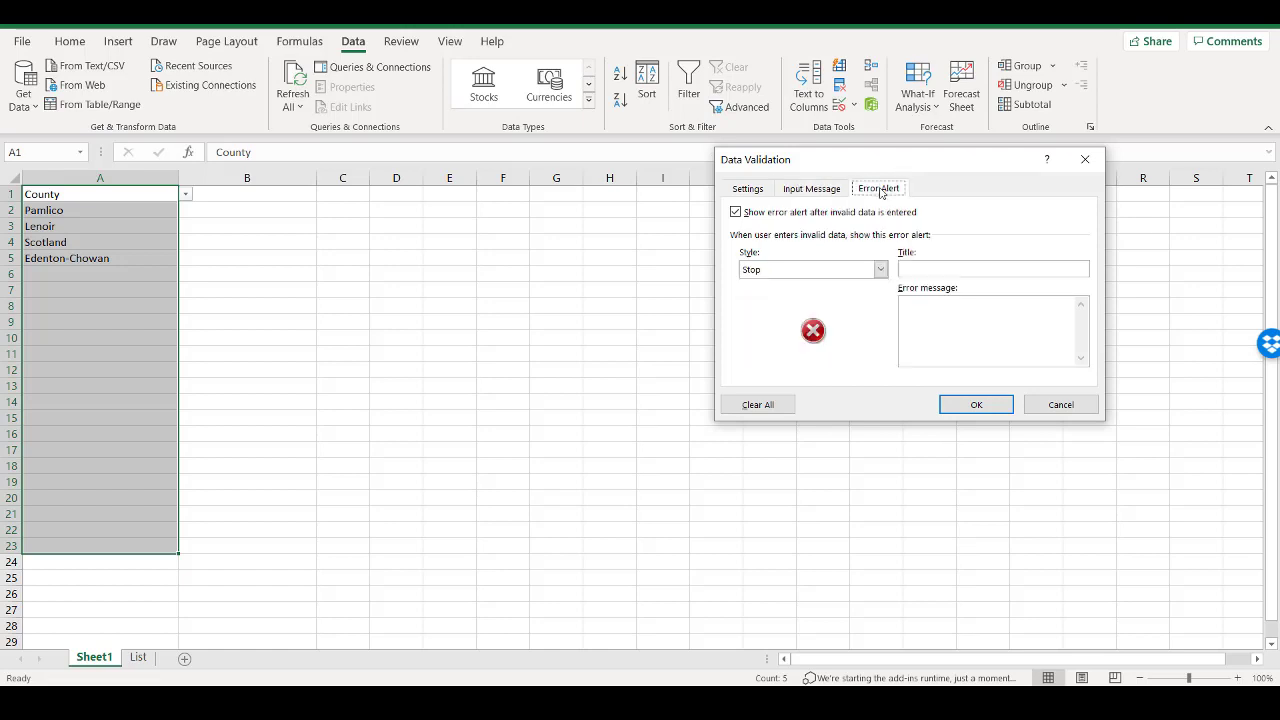
{"action": "left_click", "coordinate": [964, 312]}
{"action": "left_click", "coordinate": [945, 304]}
{"action": "type", "text": "Stopp! Choose from the list!"}
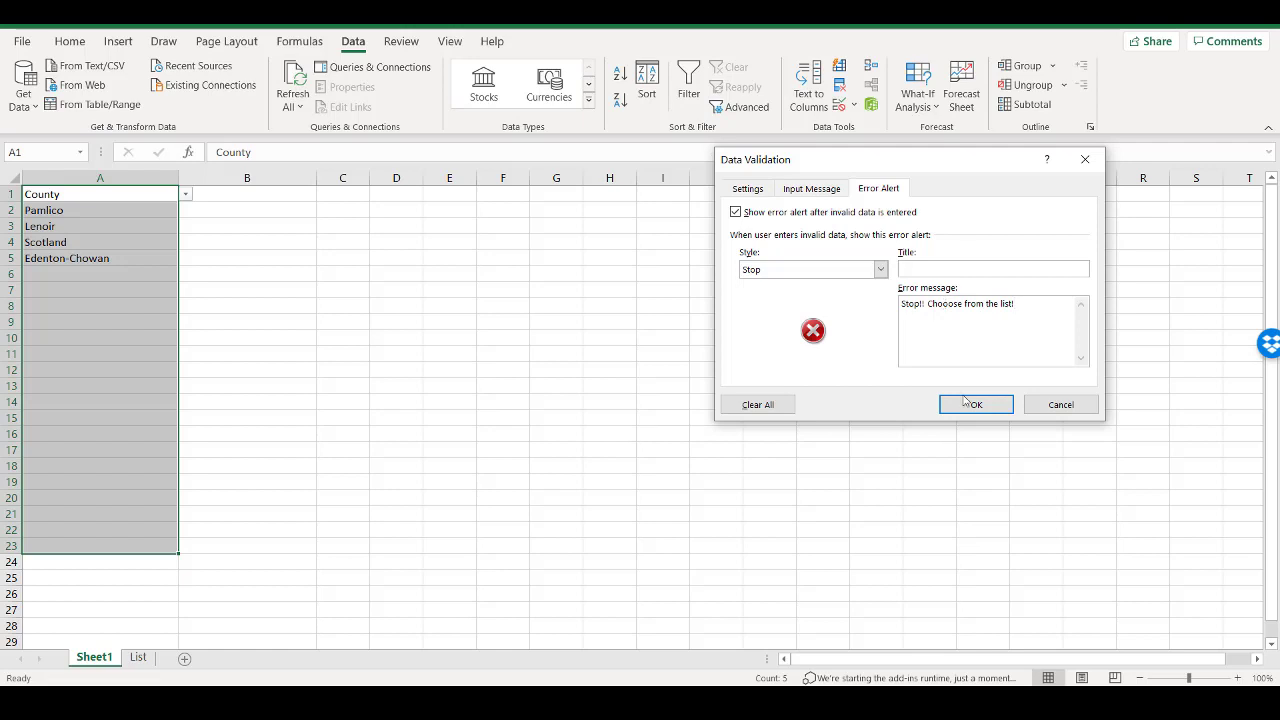
{"action": "left_click", "coordinate": [951, 304]}
{"action": "key", "text": "BackSpace"}
{"action": "left_click", "coordinate": [985, 405]}
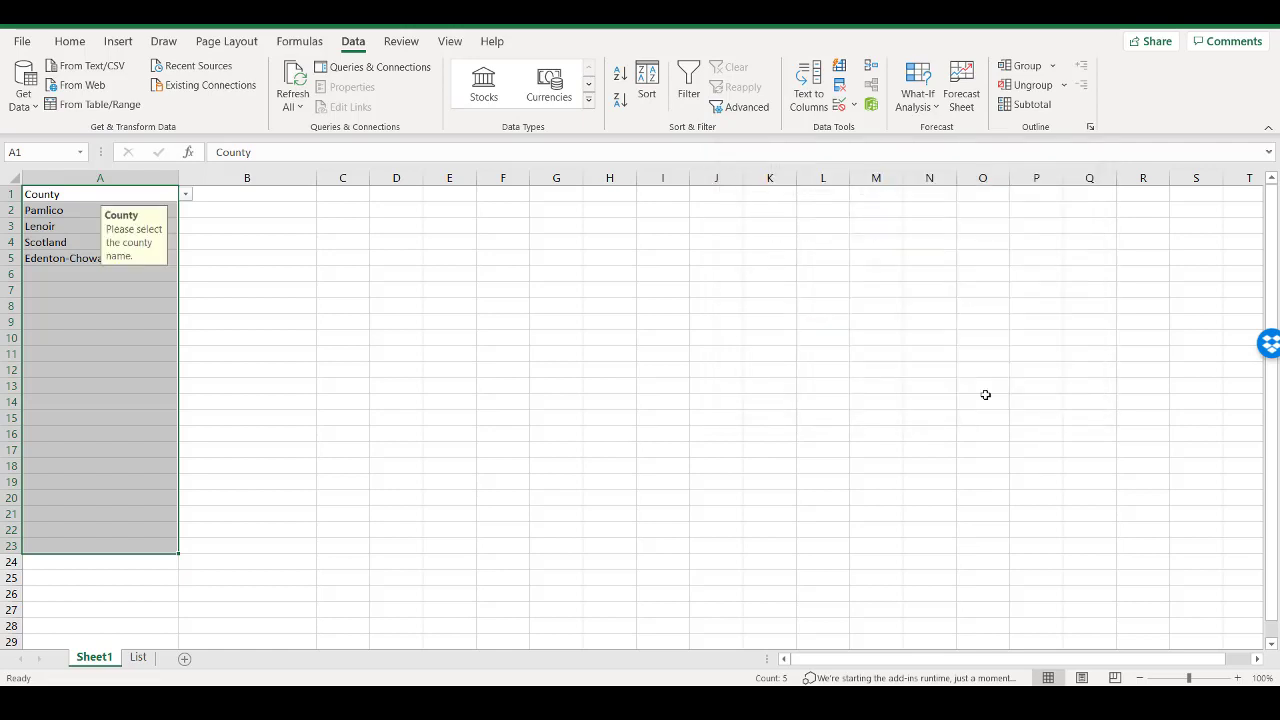
{"action": "left_click", "coordinate": [511, 381]}
Step: Try to enter the unlisted county Wake in cell A6 to test the error alert, and cancel the entry
{"action": "left_click", "coordinate": [100, 211]}
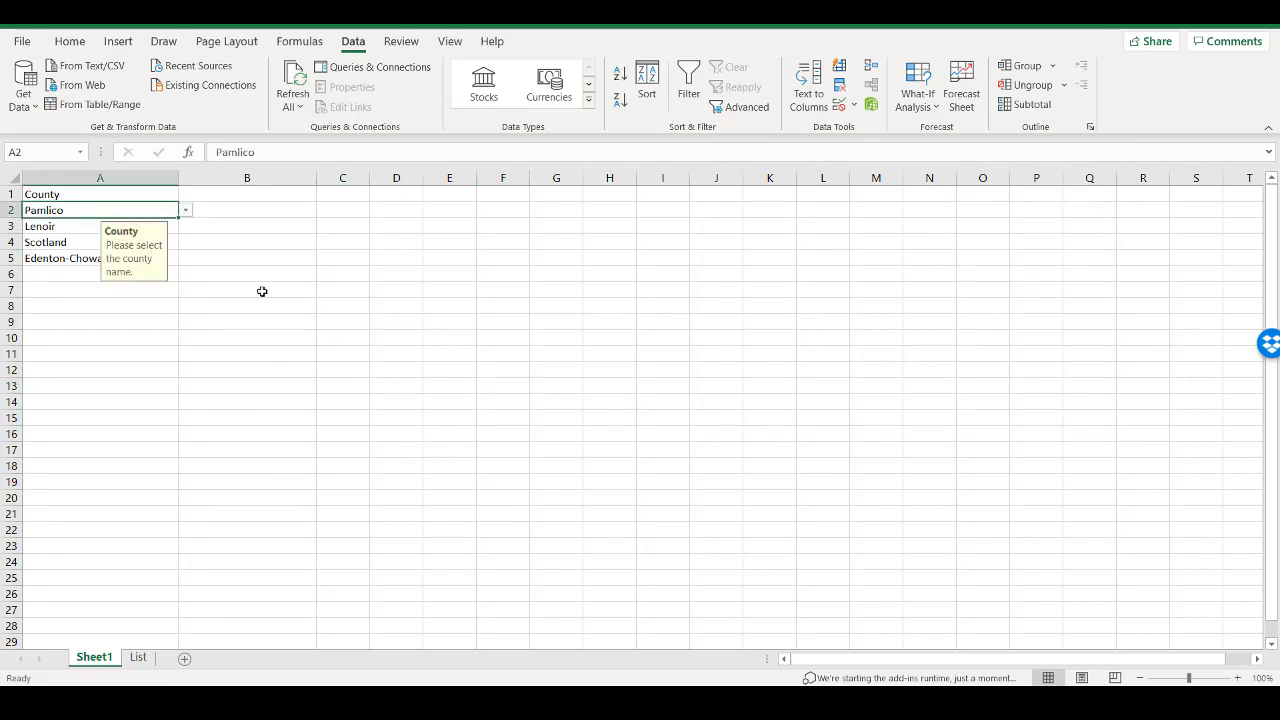
{"action": "left_click", "coordinate": [57, 274]}
{"action": "type", "text": "Wake"}
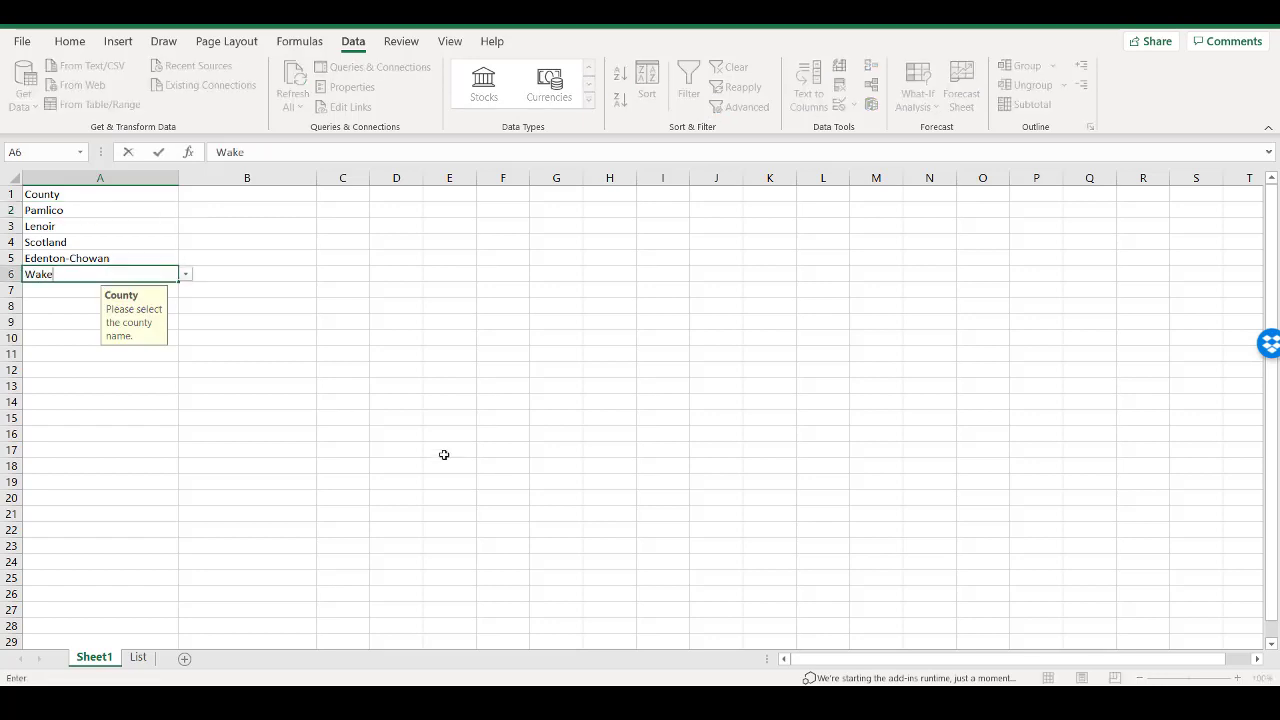
{"action": "key", "text": "Return"}
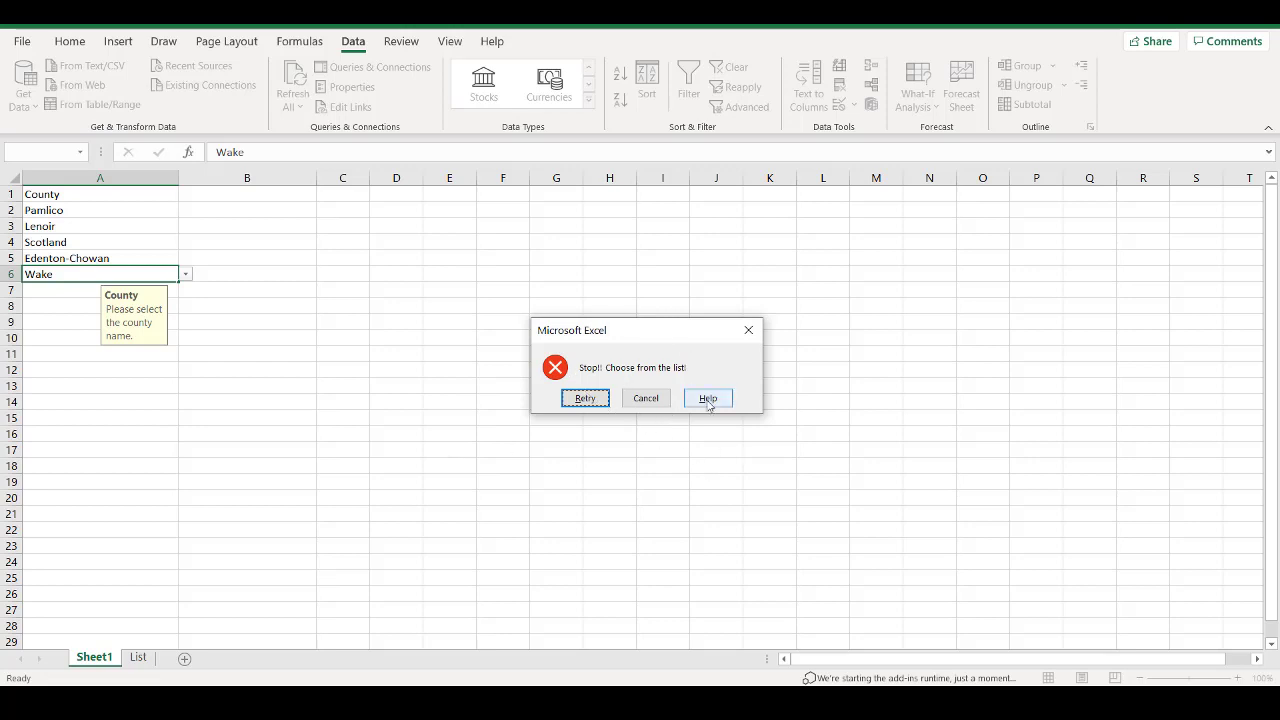
{"action": "left_click", "coordinate": [646, 398]}
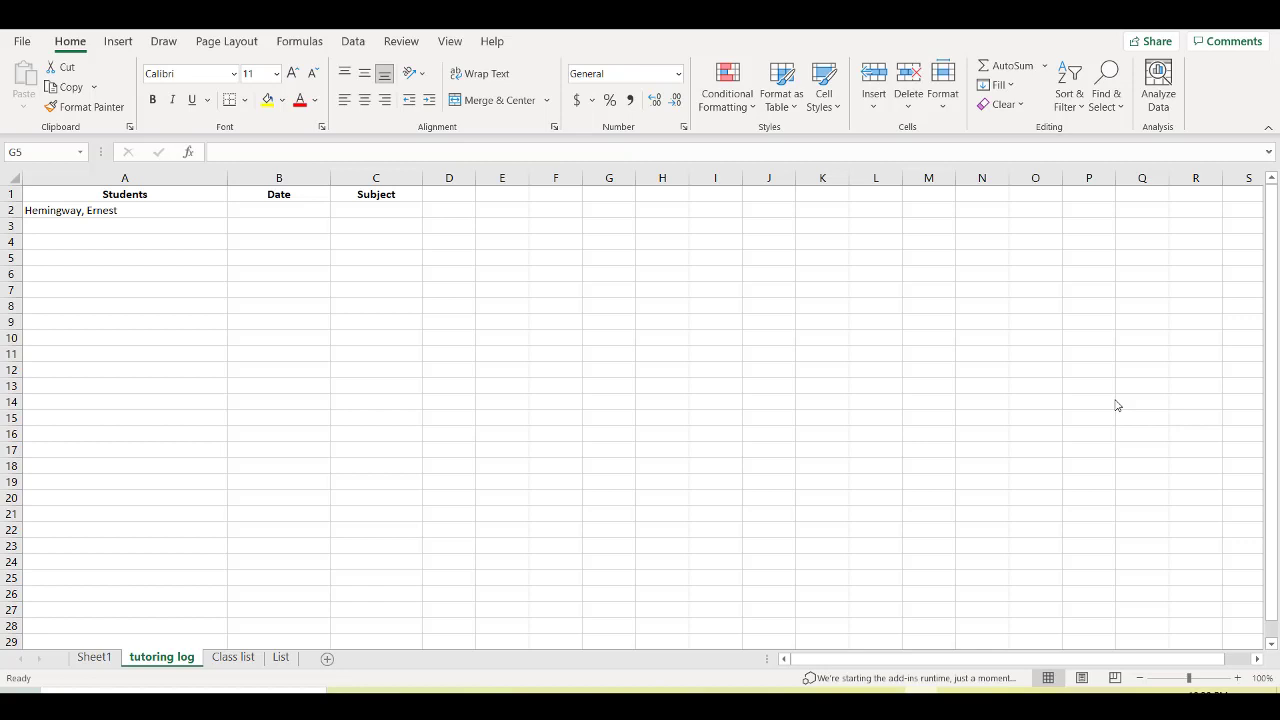
Step: On the tutoring log sheet, choose "Ingalls, Laura" for A3 and "King, Steven" for A4 from the student dropdowns
{"action": "left_click", "coordinate": [235, 658]}
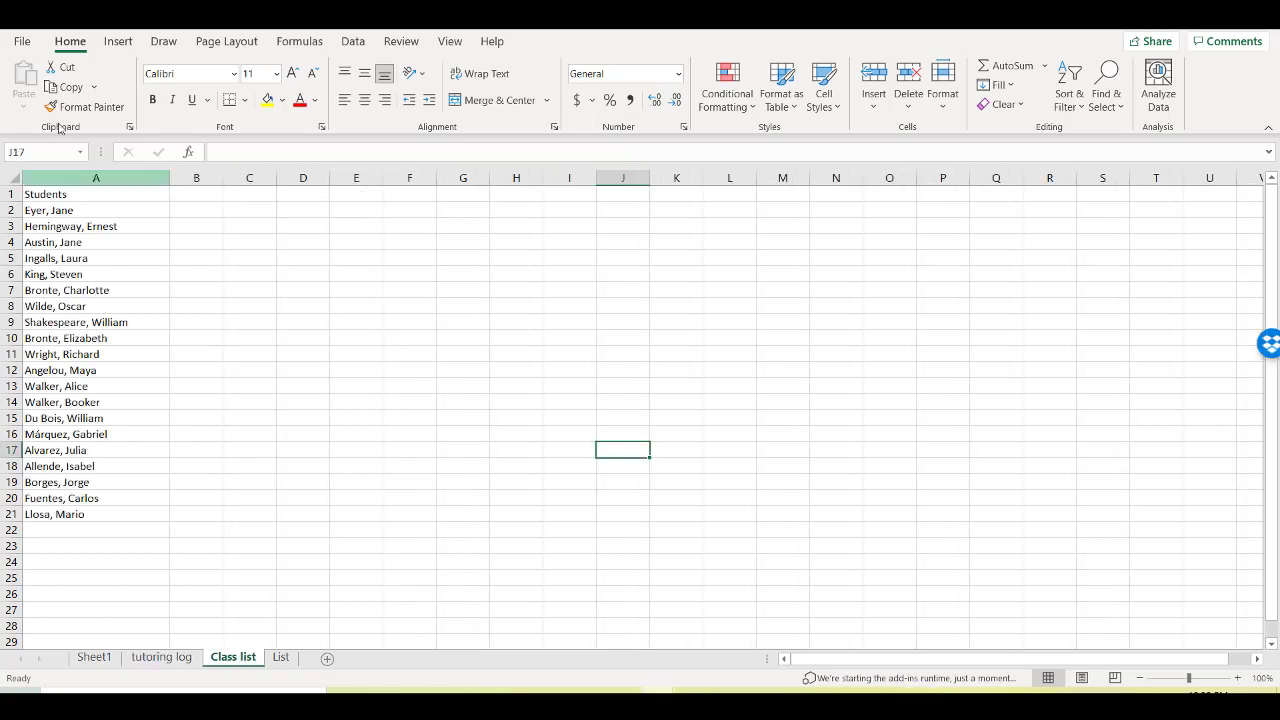
{"action": "left_click", "coordinate": [161, 658]}
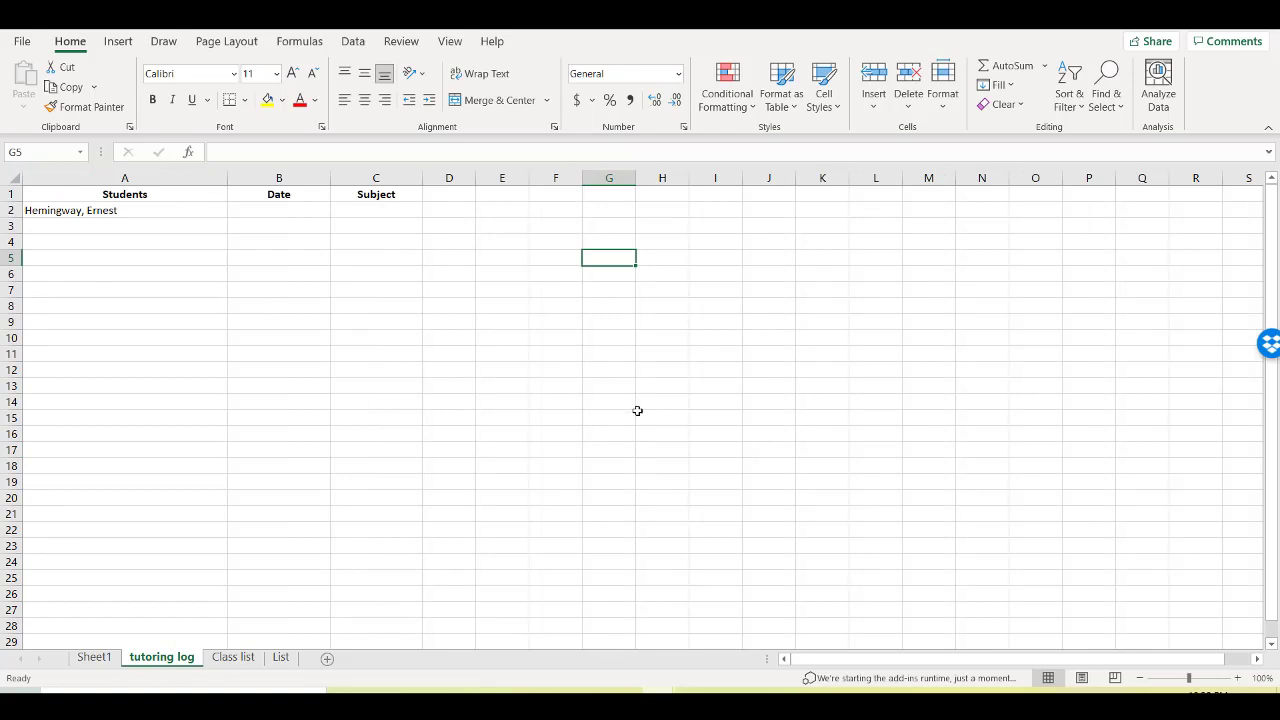
{"action": "left_click", "coordinate": [185, 226]}
{"action": "left_click", "coordinate": [235, 228]}
{"action": "left_click", "coordinate": [177, 285]}
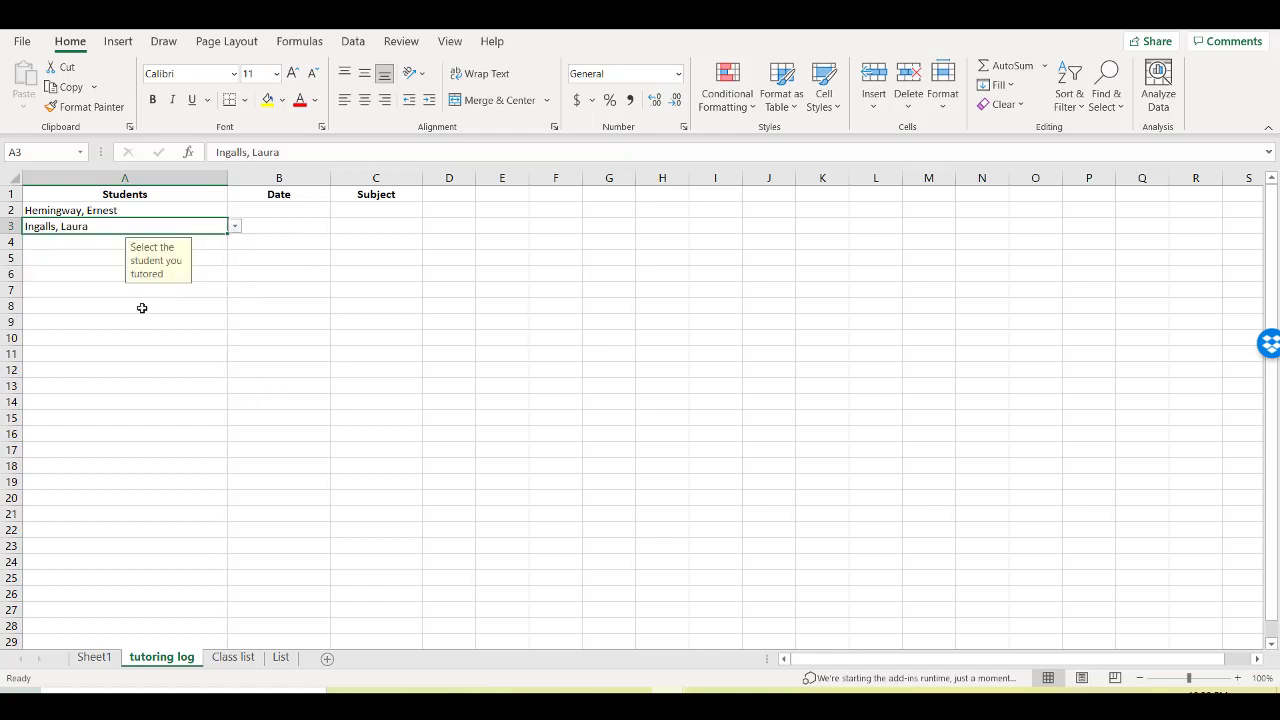
{"action": "left_click", "coordinate": [114, 246]}
{"action": "left_click", "coordinate": [234, 242]}
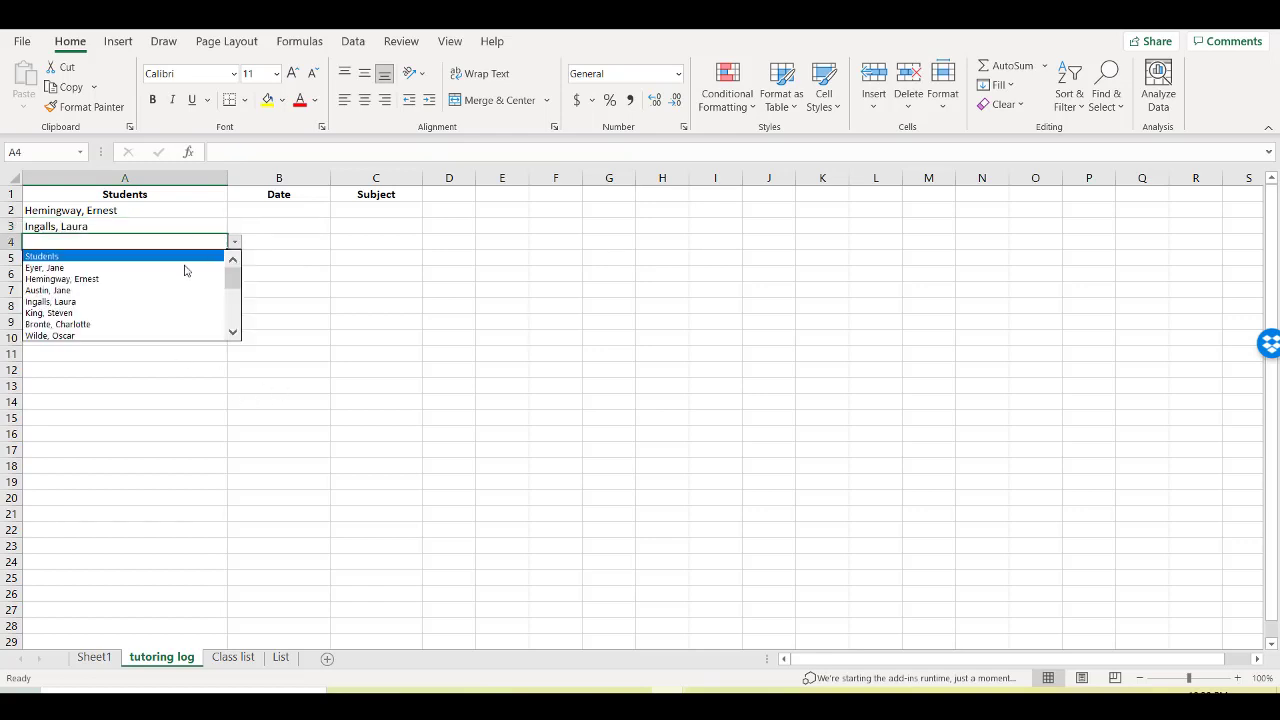
{"action": "left_click", "coordinate": [177, 313]}
{"action": "left_click", "coordinate": [778, 412]}
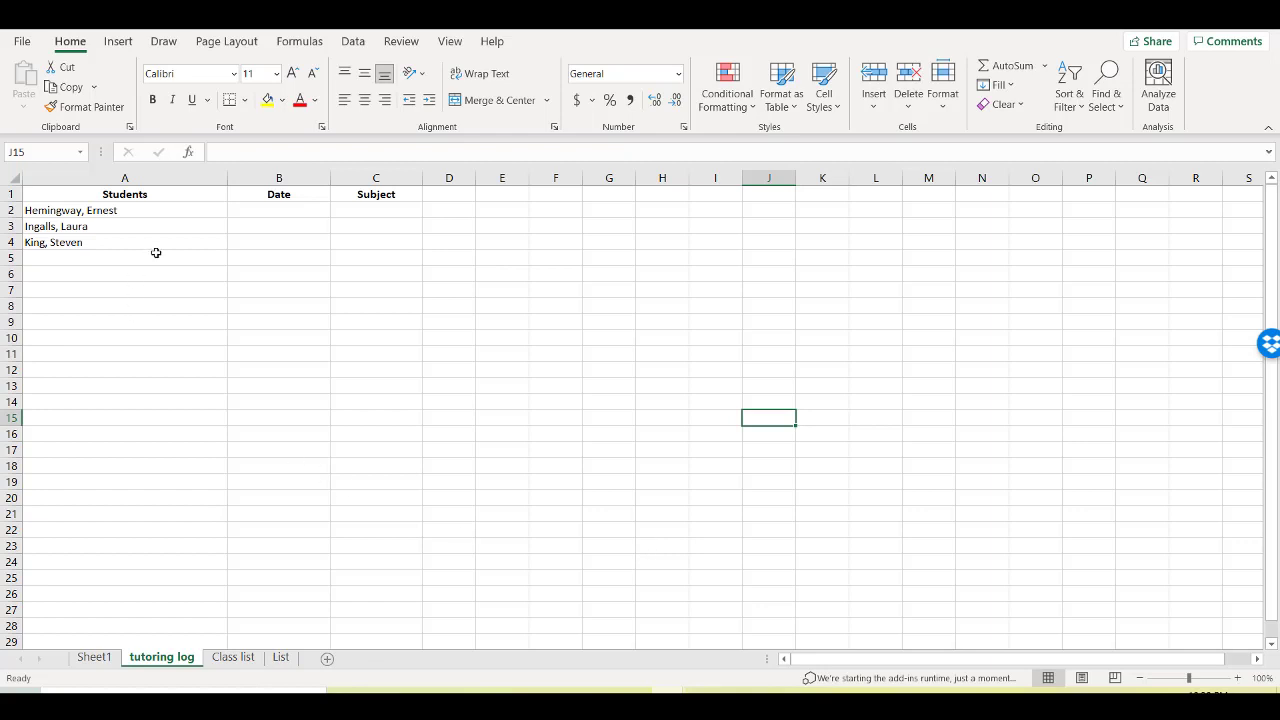
{"action": "left_click", "coordinate": [168, 259]}
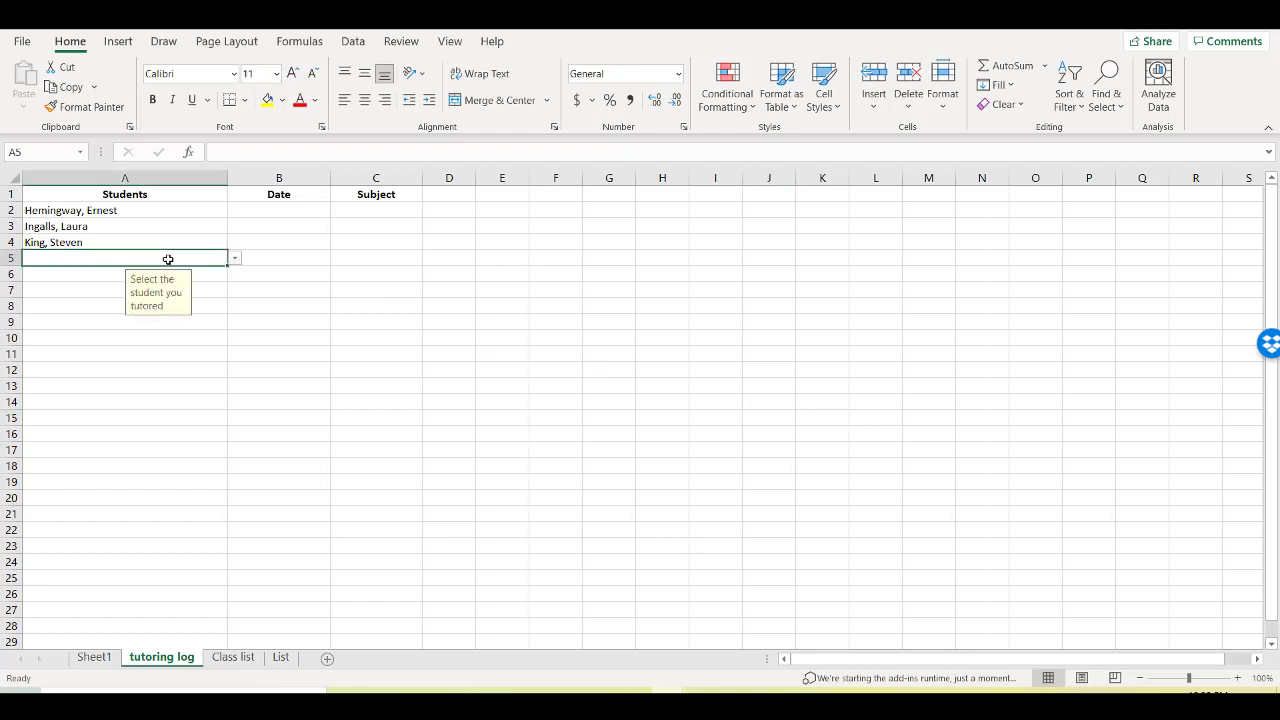
{"action": "left_click", "coordinate": [600, 334]}
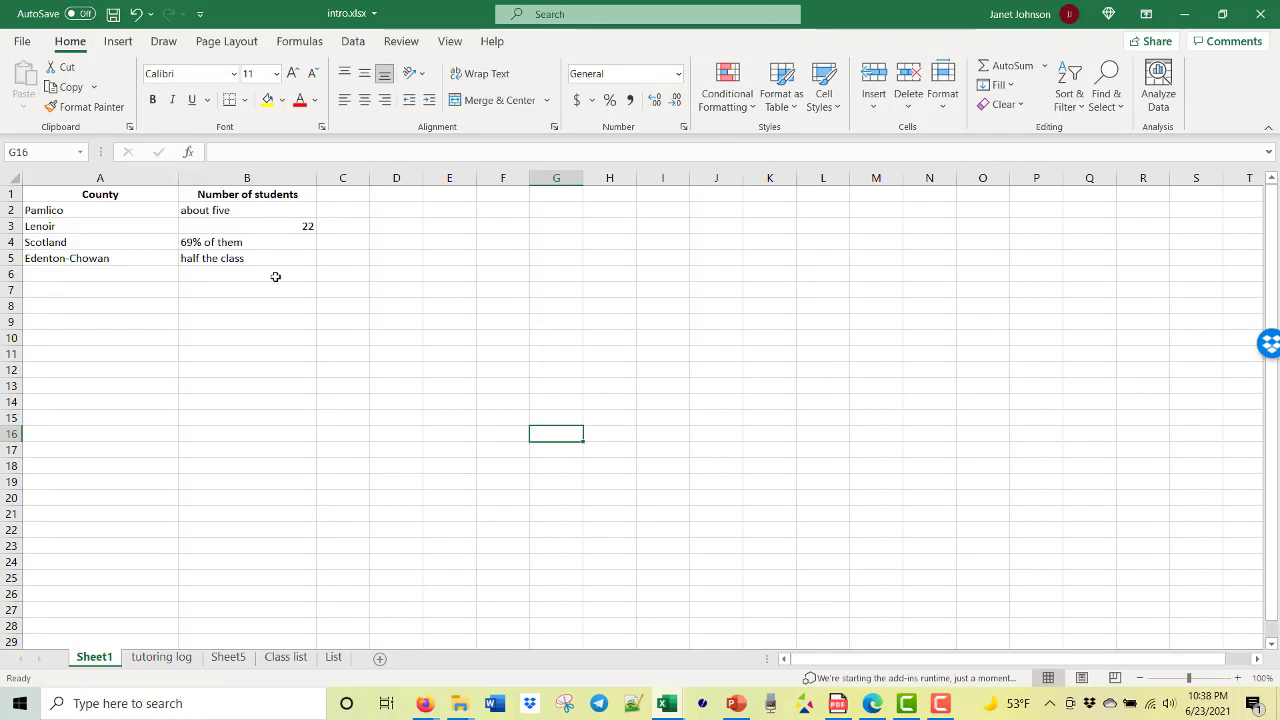
Step: Clear everything, both contents and formats, from the existing student counts in B2:B5
{"action": "left_click", "coordinate": [251, 211]}
{"action": "left_click_drag", "start_coordinate": [251, 211], "coordinate": [263, 259]}
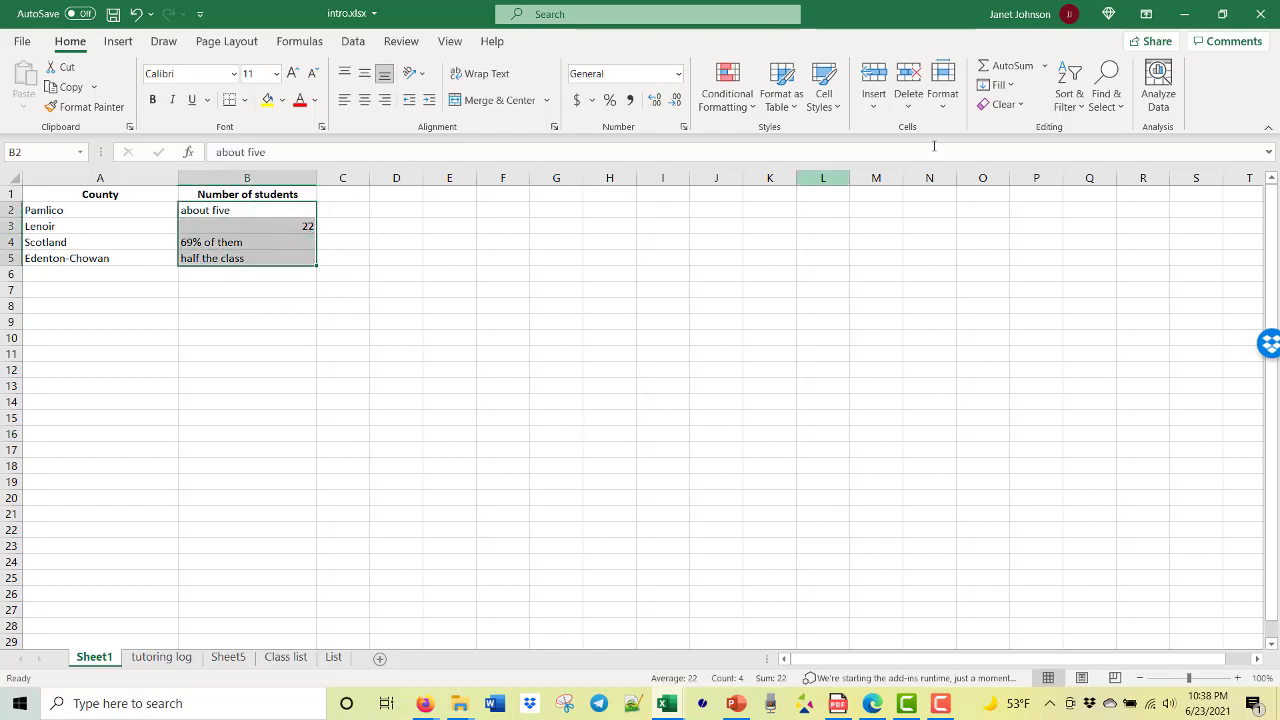
{"action": "left_click", "coordinate": [1003, 104]}
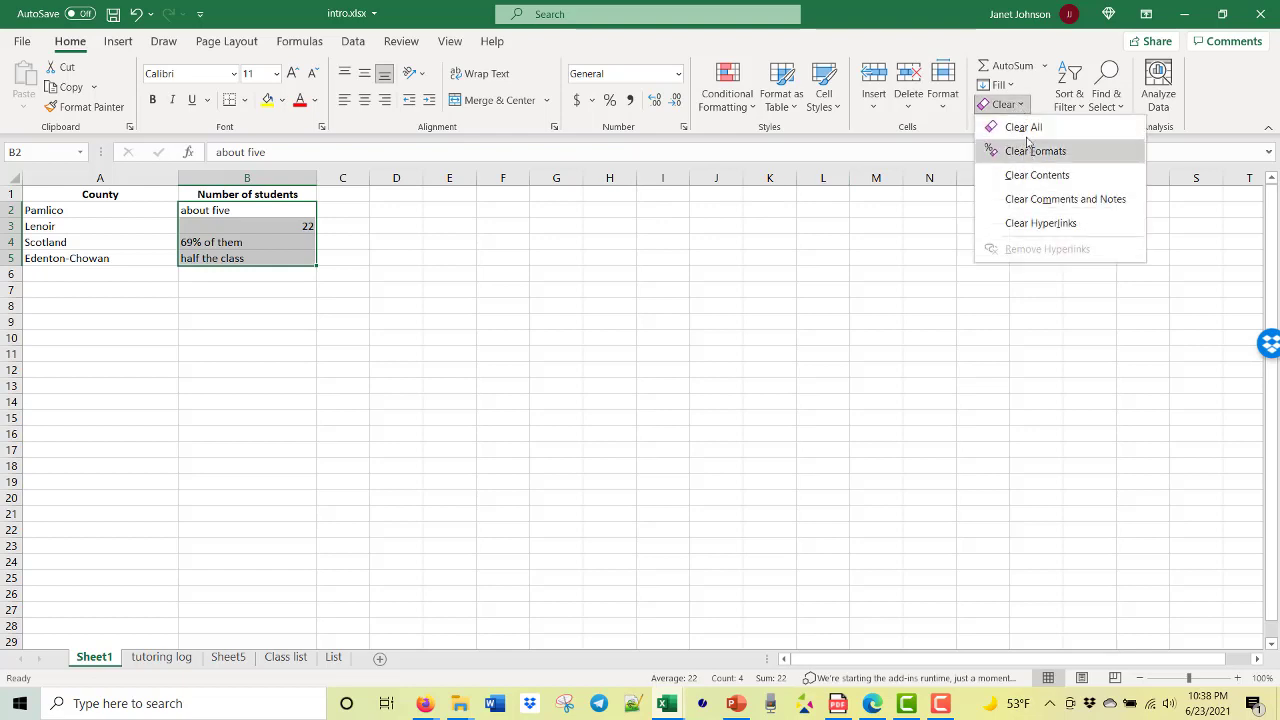
{"action": "left_click", "coordinate": [1024, 128]}
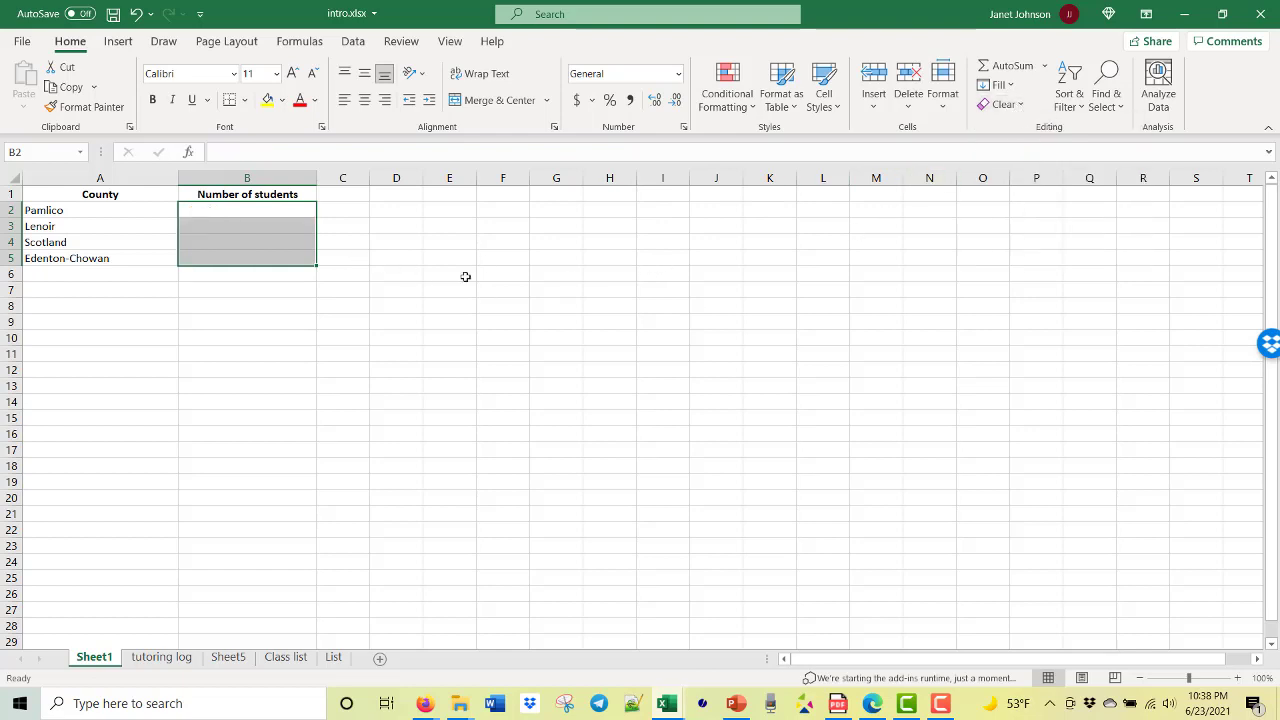
Step: Restrict the cells below the "Number of students" header in column B to whole numbers between 1 and 100 with data validation
{"action": "left_click_drag", "start_coordinate": [245, 364], "coordinate": [251, 208]}
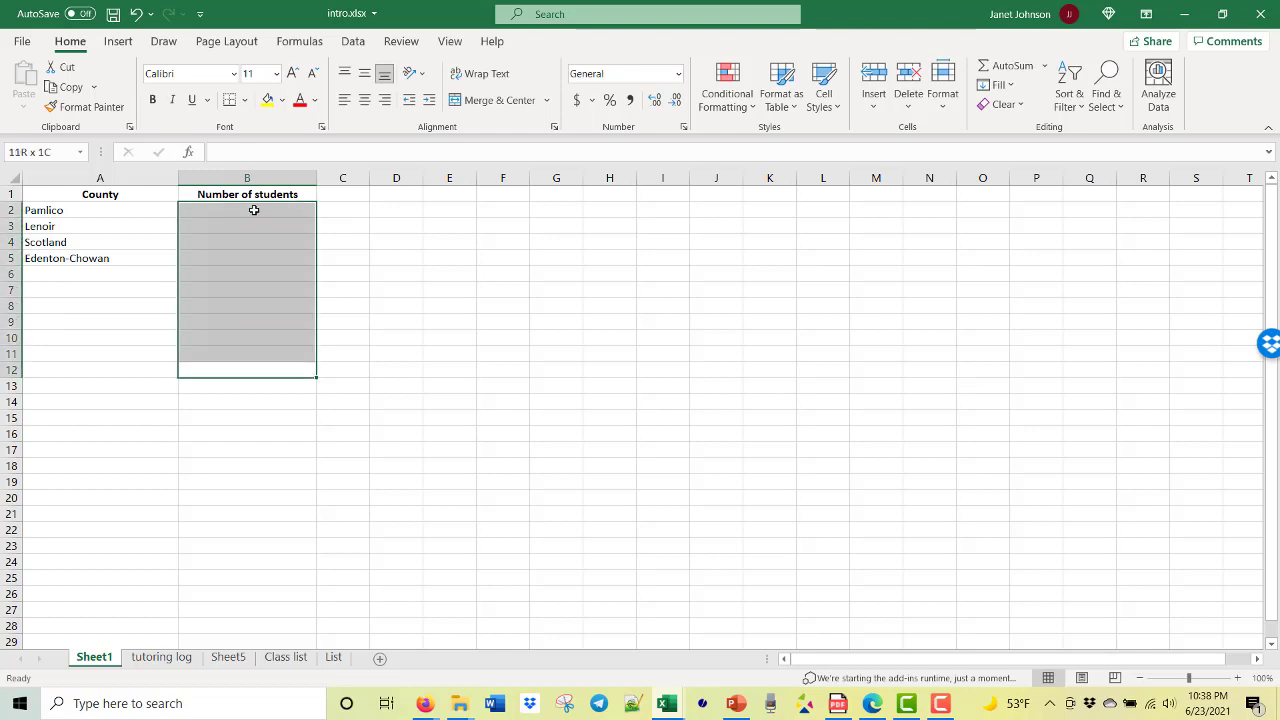
{"action": "left_click", "coordinate": [251, 178]}
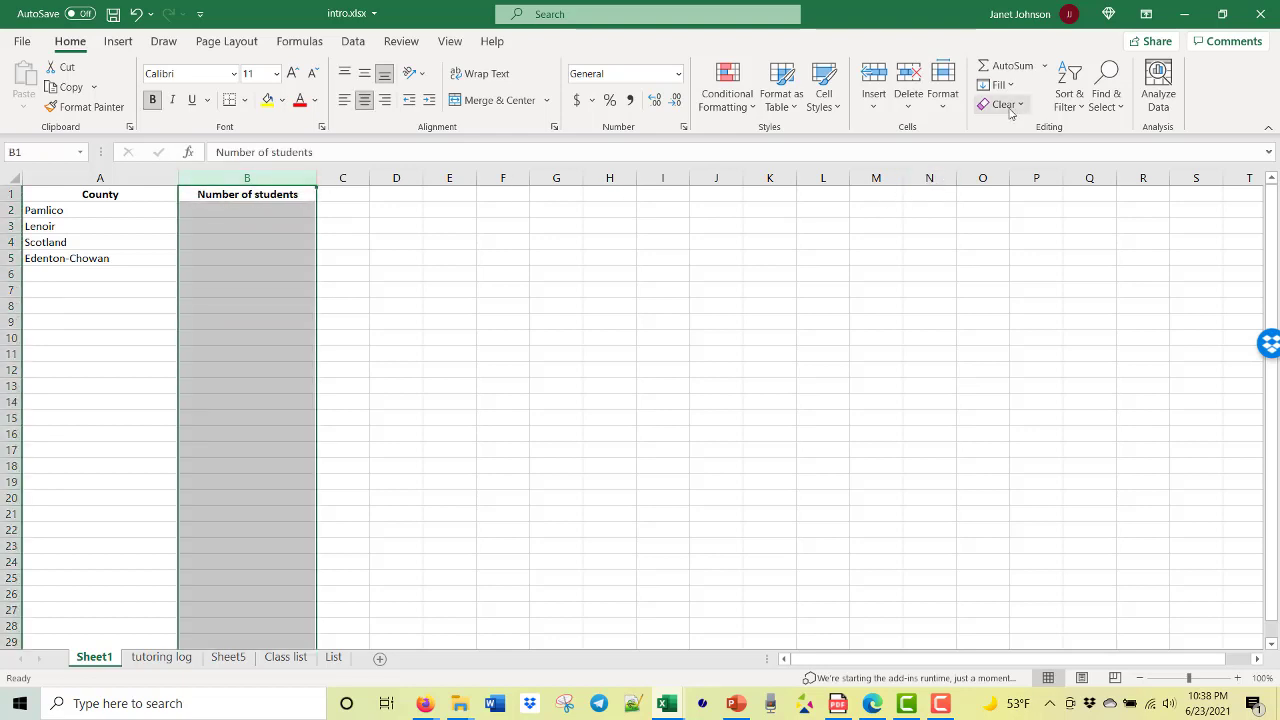
{"action": "left_click", "coordinate": [355, 43]}
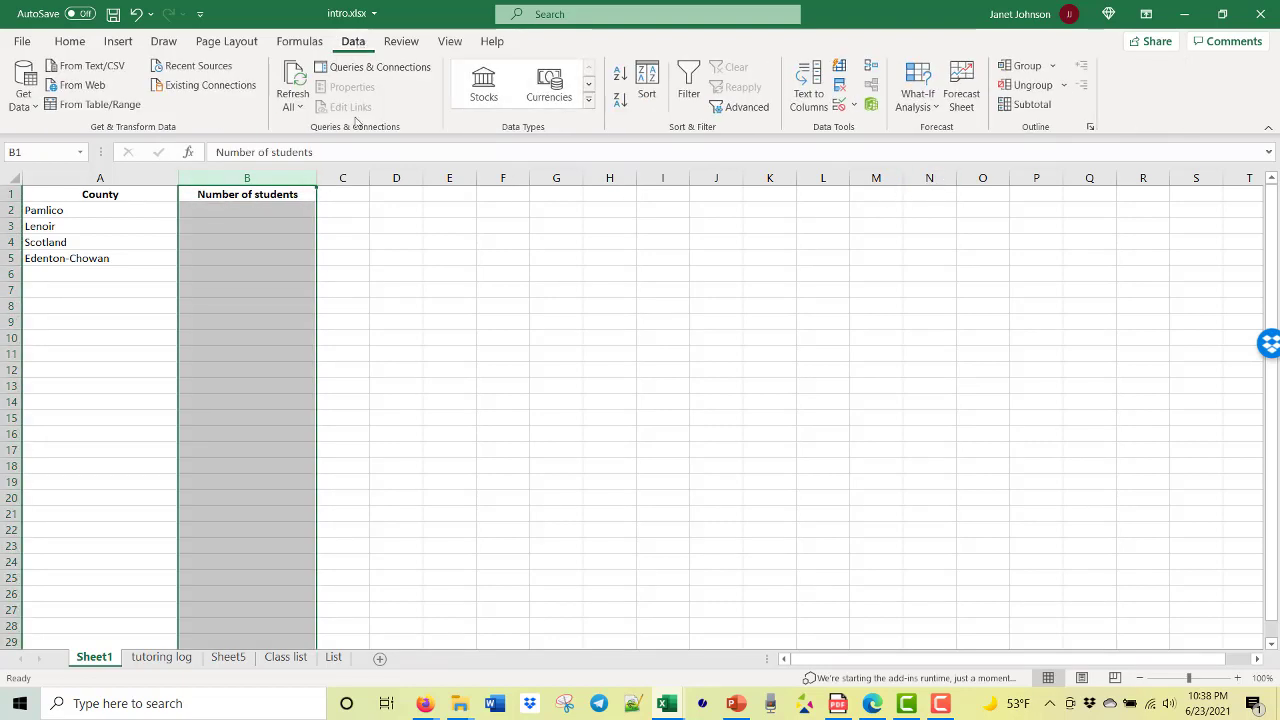
{"action": "left_click_drag", "start_coordinate": [246, 209], "coordinate": [250, 630]}
{"action": "scroll", "coordinate": [656, 385], "scroll_direction": "up", "scroll_amount": 2}
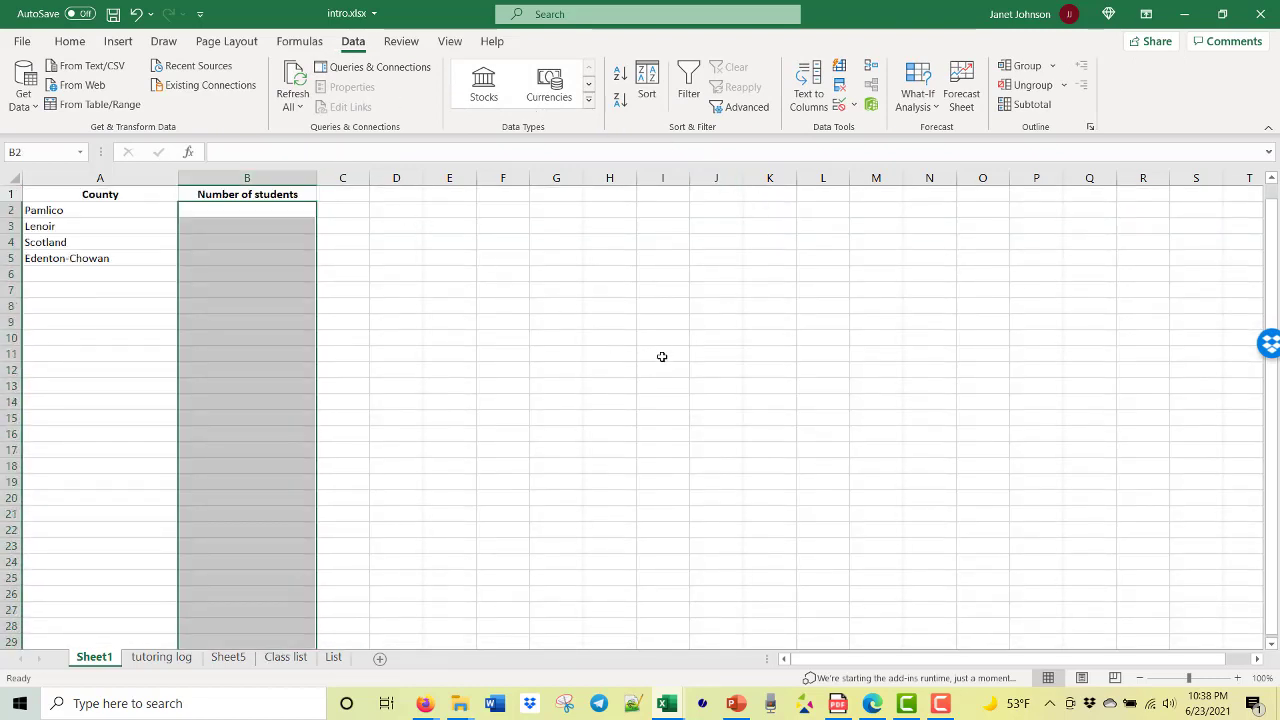
{"action": "left_click", "coordinate": [838, 107]}
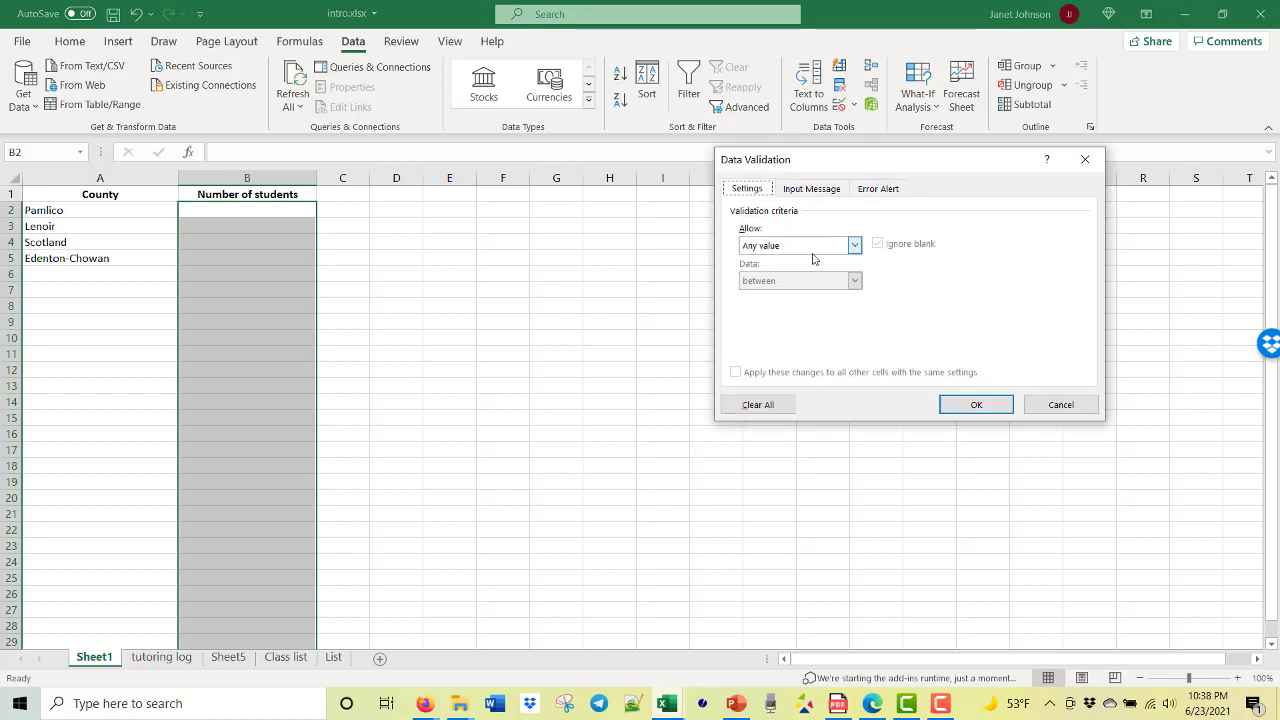
{"action": "left_click", "coordinate": [855, 247]}
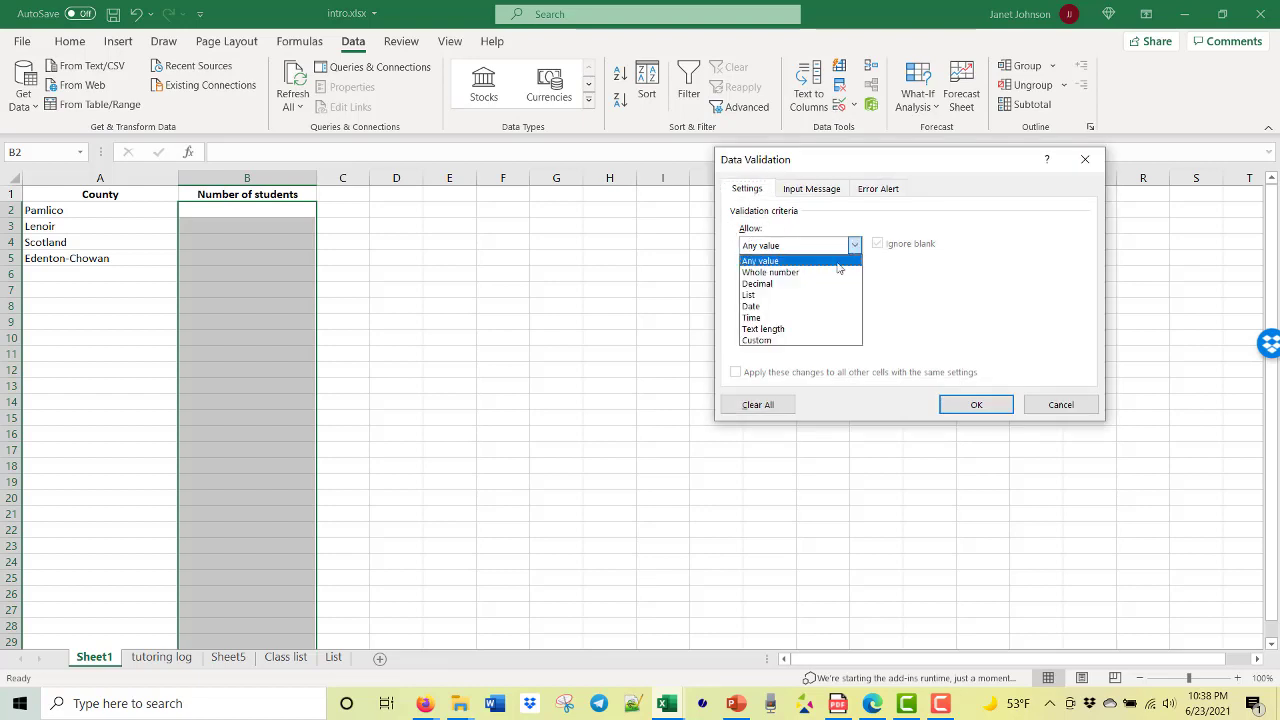
{"action": "left_click", "coordinate": [838, 266]}
{"action": "left_click", "coordinate": [809, 315]}
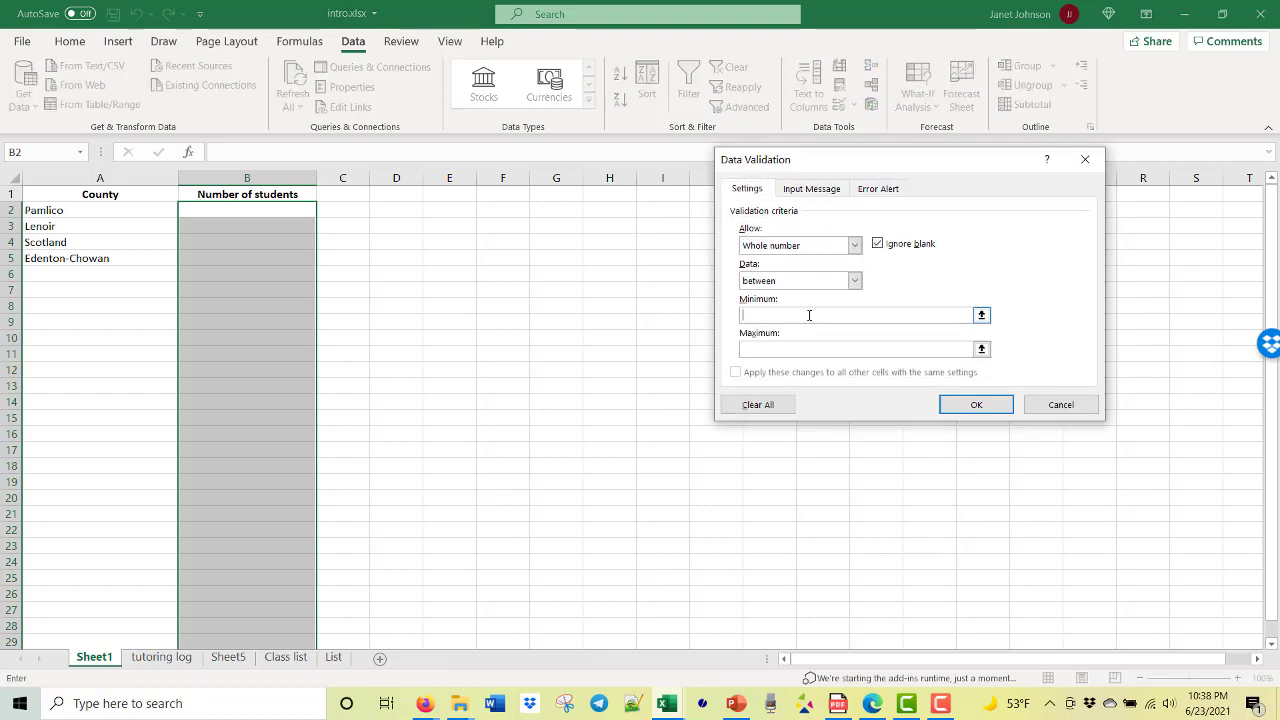
{"action": "type", "text": "1"}
{"action": "left_click", "coordinate": [799, 346]}
{"action": "type", "text": "100"}
Step: Give the student-count validation an untitled input message reading "Input as a number"
{"action": "left_click", "coordinate": [815, 189]}
{"action": "left_click", "coordinate": [818, 312]}
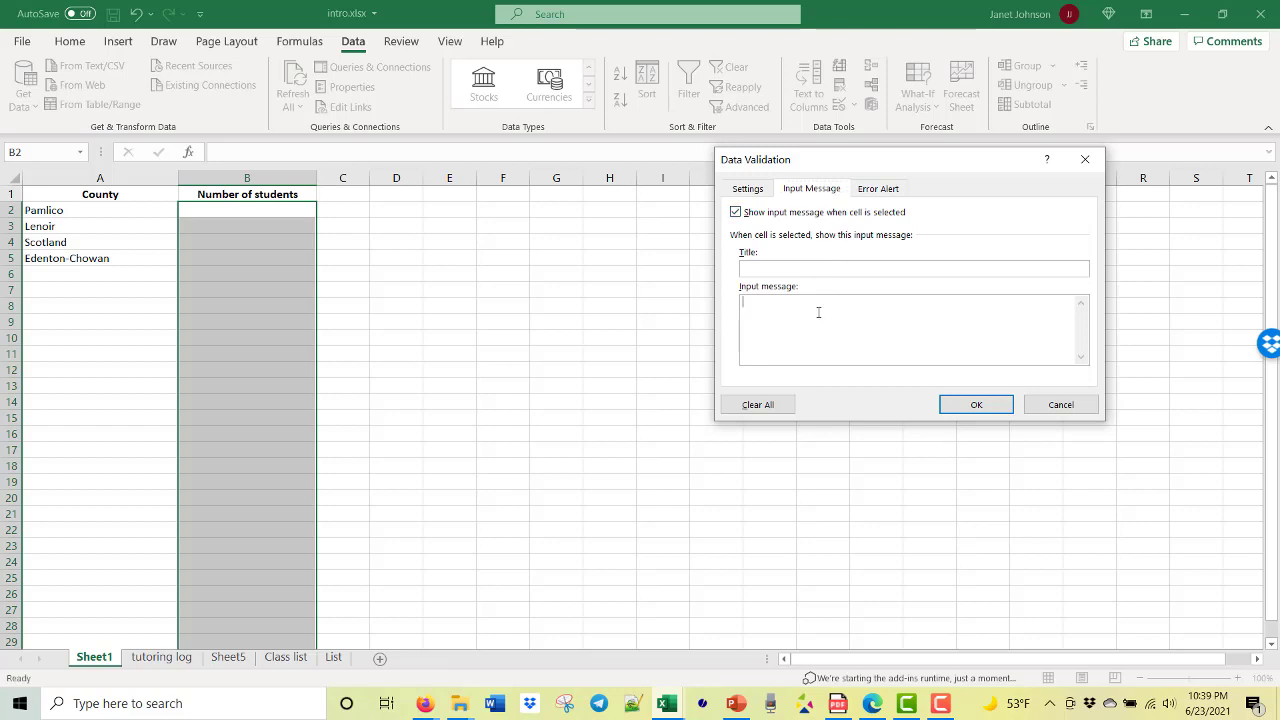
{"action": "type", "text": "Input the number."}
{"action": "key", "text": "BackSpace"}
{"action": "key", "text": "BackSpace"}
{"action": "key", "text": "BackSpace"}
{"action": "key", "text": "BackSpace"}
{"action": "key", "text": "BackSpace"}
{"action": "key", "text": "BackSpace"}
{"action": "key", "text": "BackSpace"}
{"action": "key", "text": "BackSpace"}
{"action": "key", "text": "BackSpace"}
{"action": "key", "text": "BackSpace"}
{"action": "key", "text": "BackSpace"}
{"action": "type", "text": "as a number"}
Step: Add a Stop-style error alert with the message "Please type in numeric form." and apply the validation settings
{"action": "left_click", "coordinate": [884, 189]}
{"action": "left_click", "coordinate": [968, 320]}
{"action": "type", "text": "Pl"}
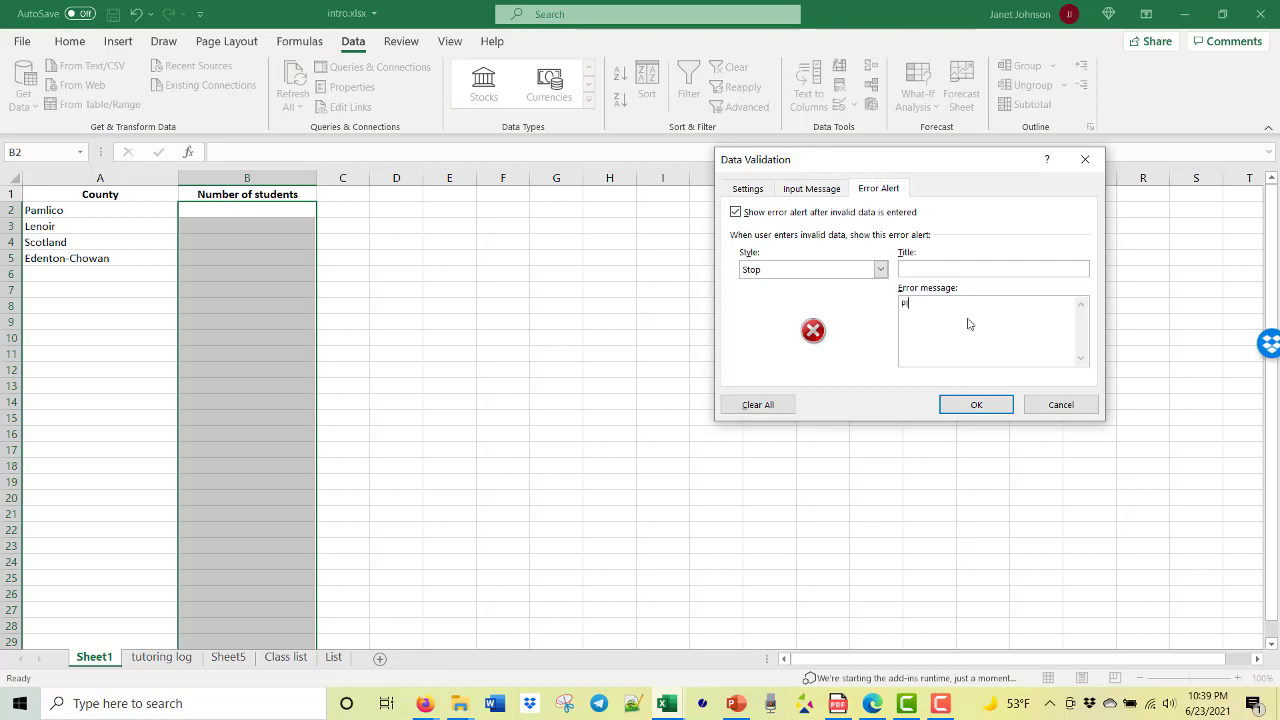
{"action": "type", "text": "ease"}
{"action": "type", "text": " type"}
{"action": "type", "text": " in the num"}
{"action": "key", "text": "BackSpace"}
{"action": "key", "text": "BackSpace"}
{"action": "key", "text": "BackSpace"}
{"action": "key", "text": "BackSpace"}
{"action": "key", "text": "BackSpace"}
{"action": "key", "text": "BackSpace"}
{"action": "key", "text": "BackSpace"}
{"action": "type", "text": "numeric form."}
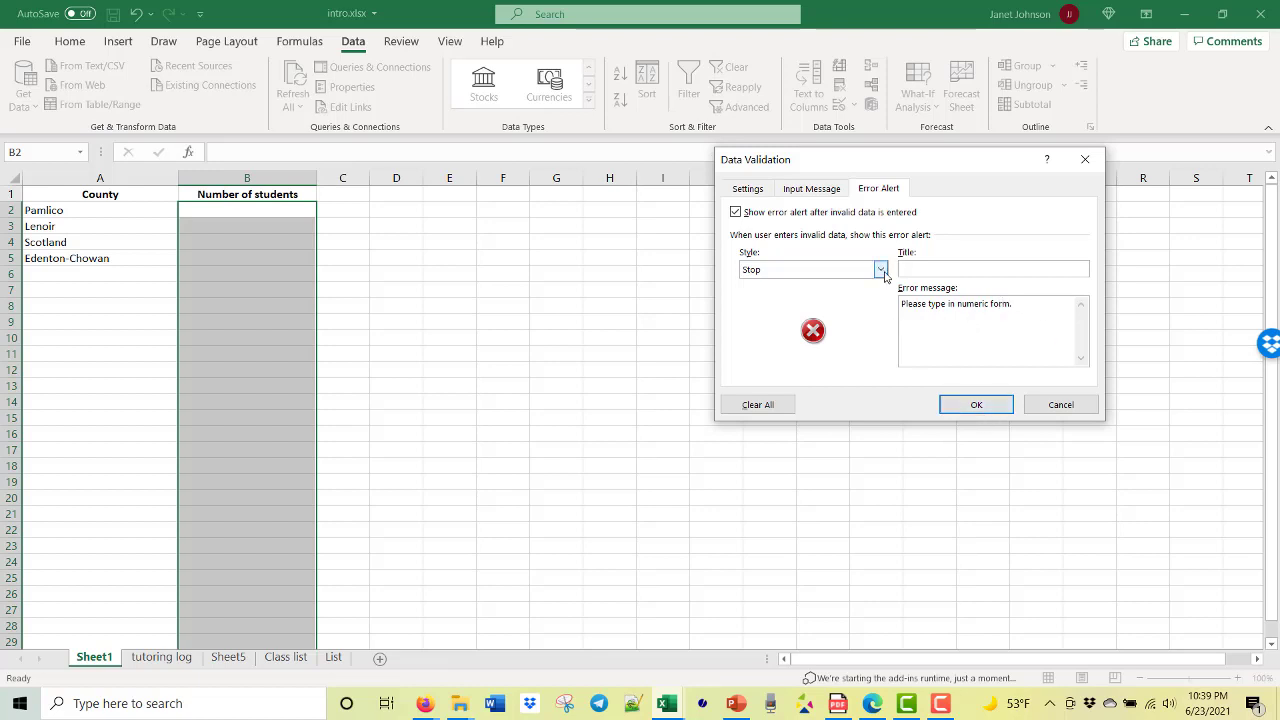
{"action": "left_click", "coordinate": [881, 270]}
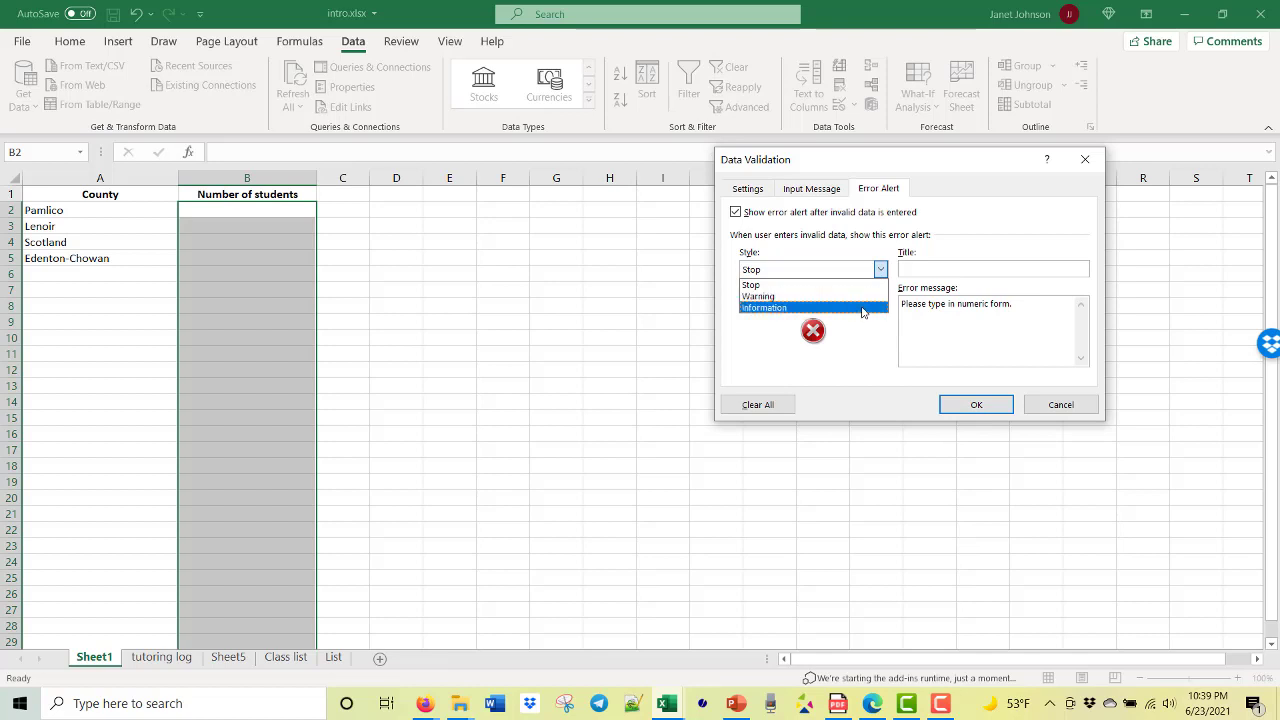
{"action": "left_click", "coordinate": [856, 285]}
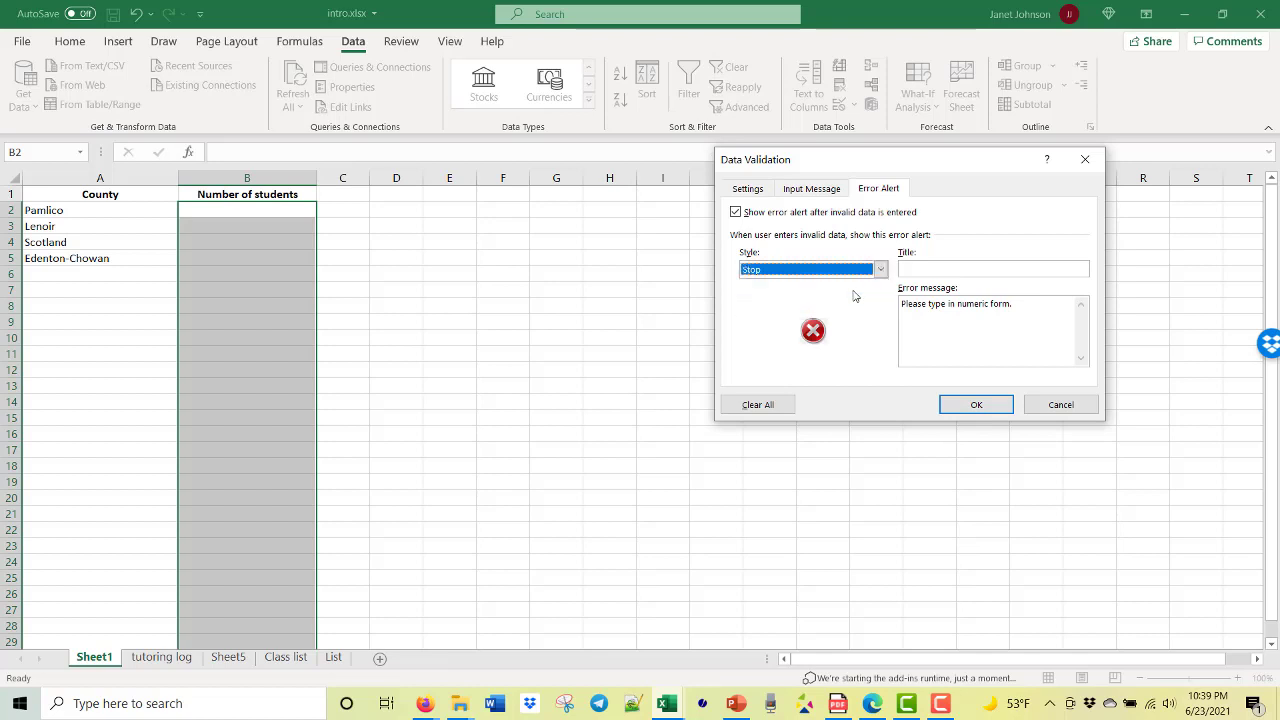
{"action": "left_click", "coordinate": [995, 408]}
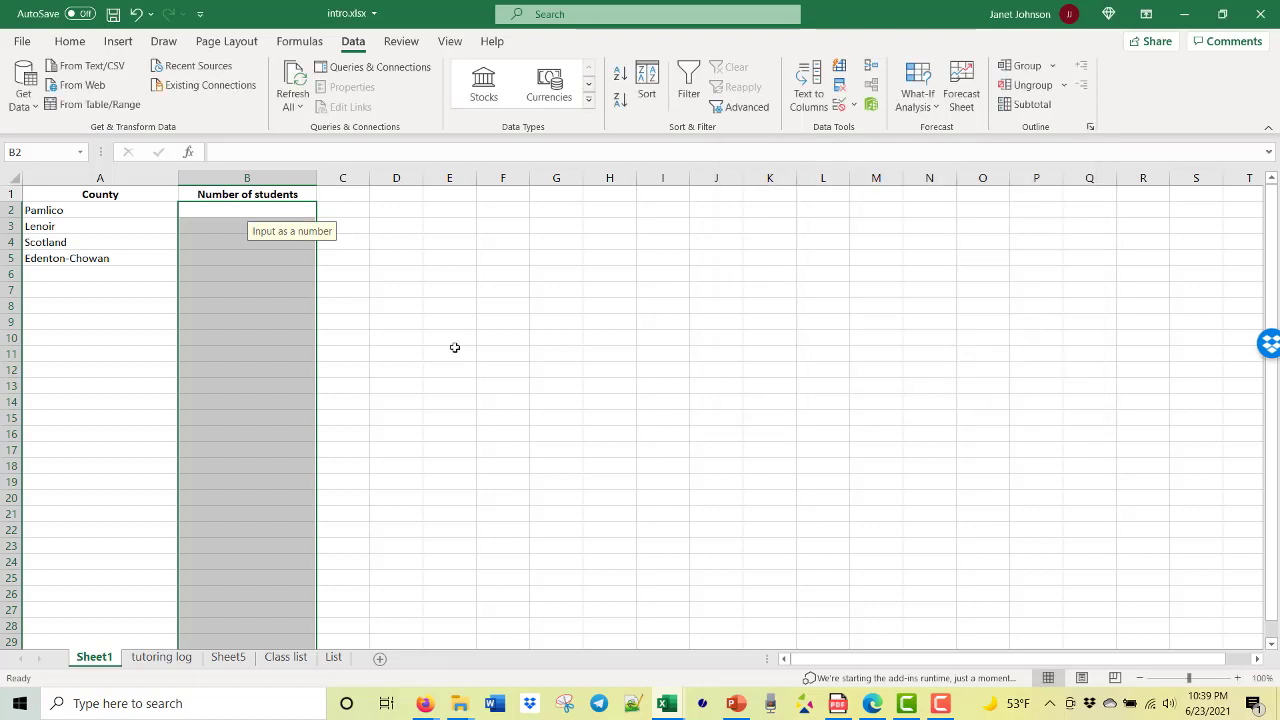
Step: Enter 55 as the number of students for Pamlico in B2
{"action": "left_click", "coordinate": [252, 213]}
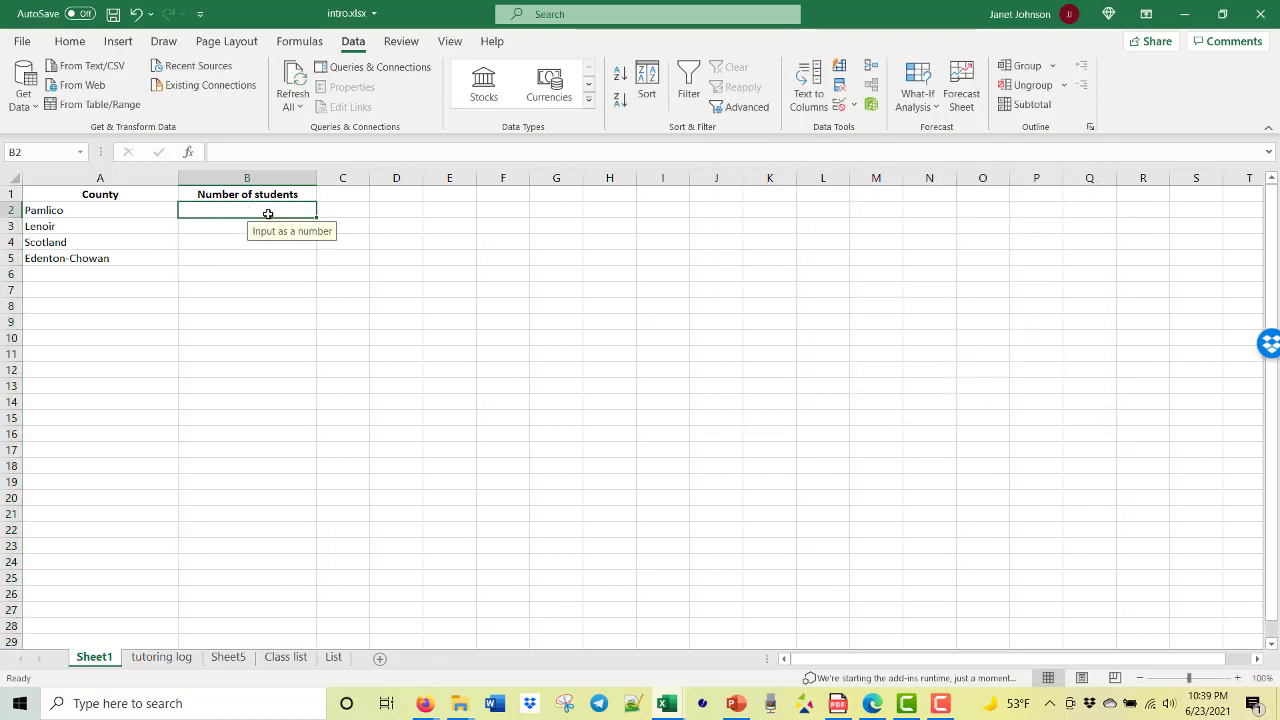
{"action": "type", "text": "55"}
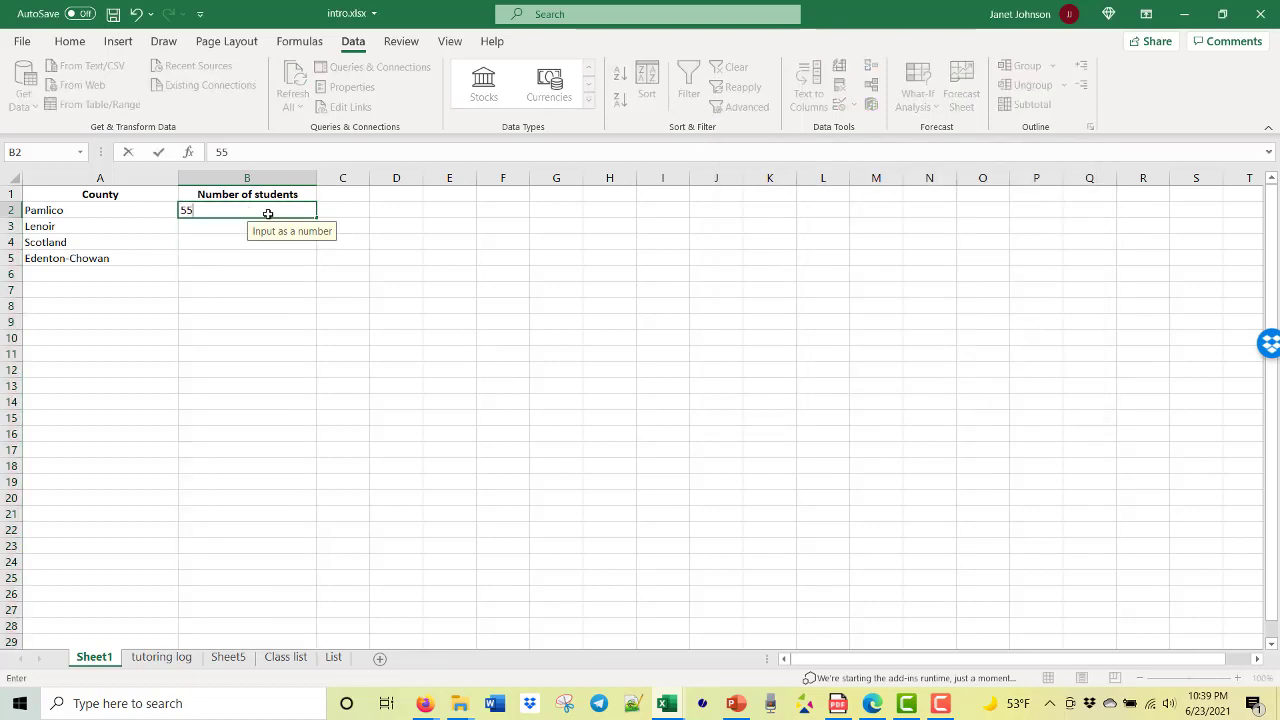
{"action": "key", "text": "Return"}
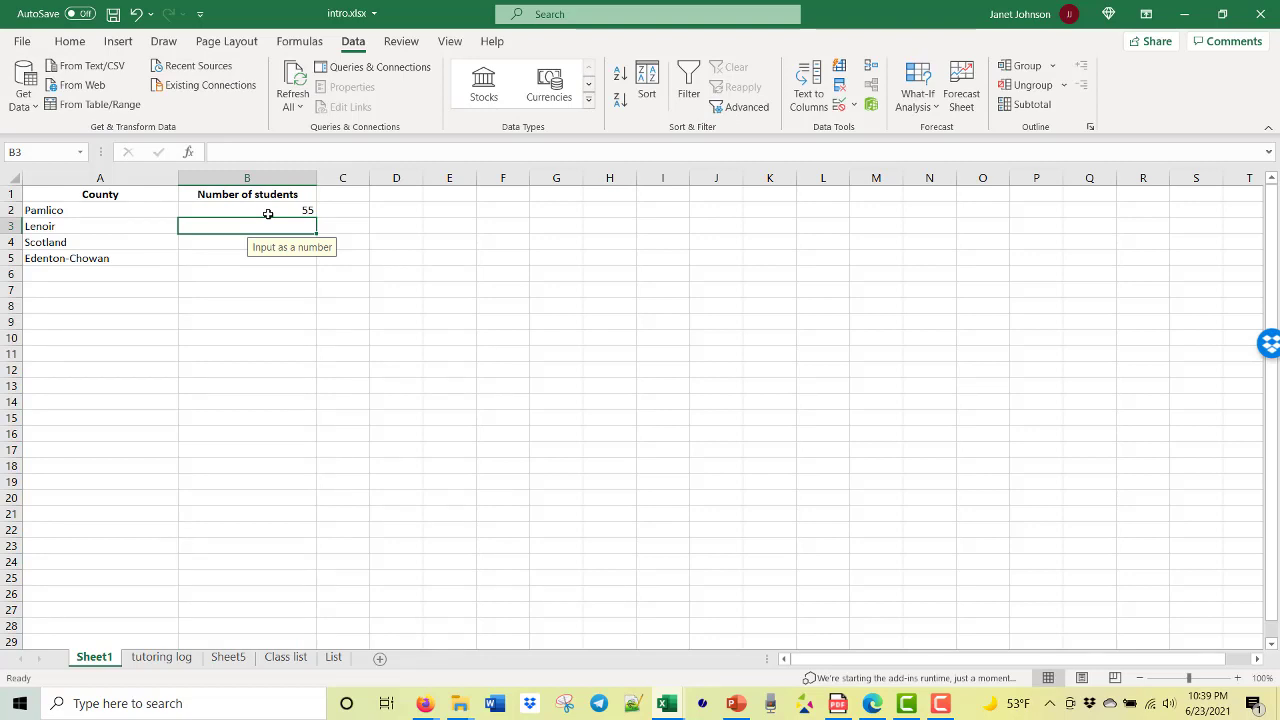
Step: Test the error alert by trying "about half" in B3, cancel that entry, and enter 22 instead
{"action": "type", "text": "about half"}
{"action": "key", "text": "Return"}
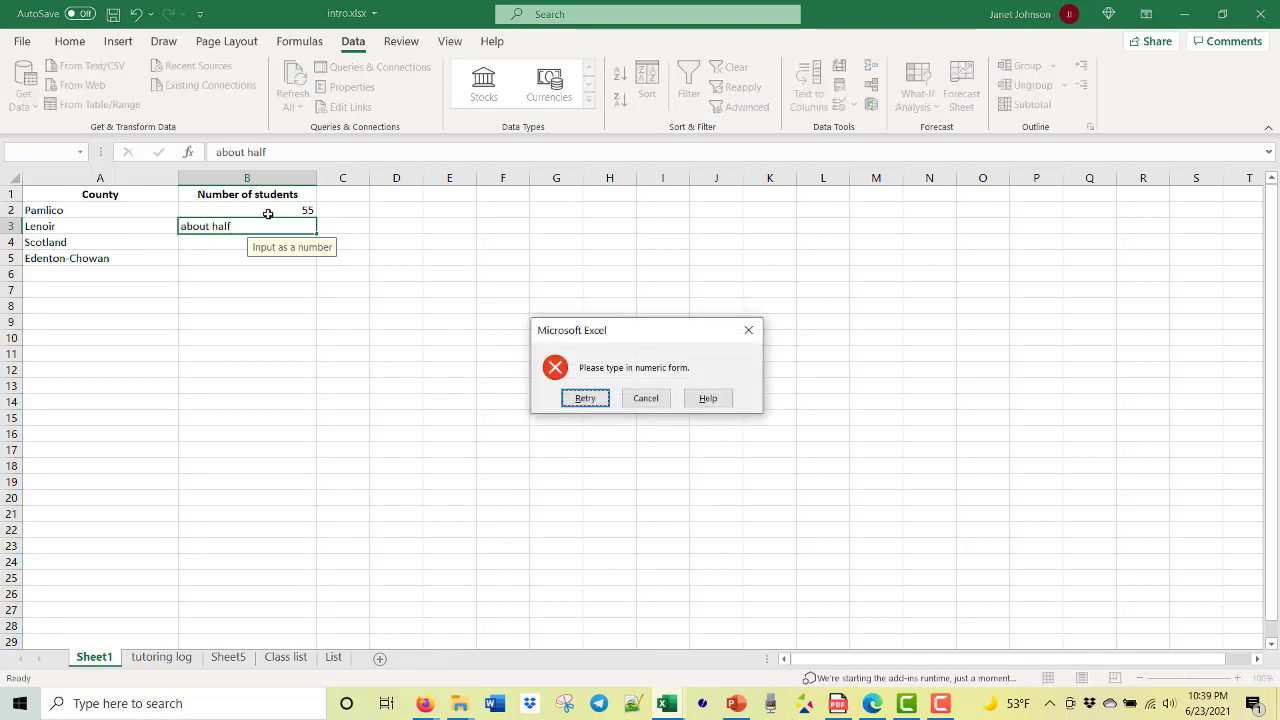
{"action": "left_click", "coordinate": [652, 399]}
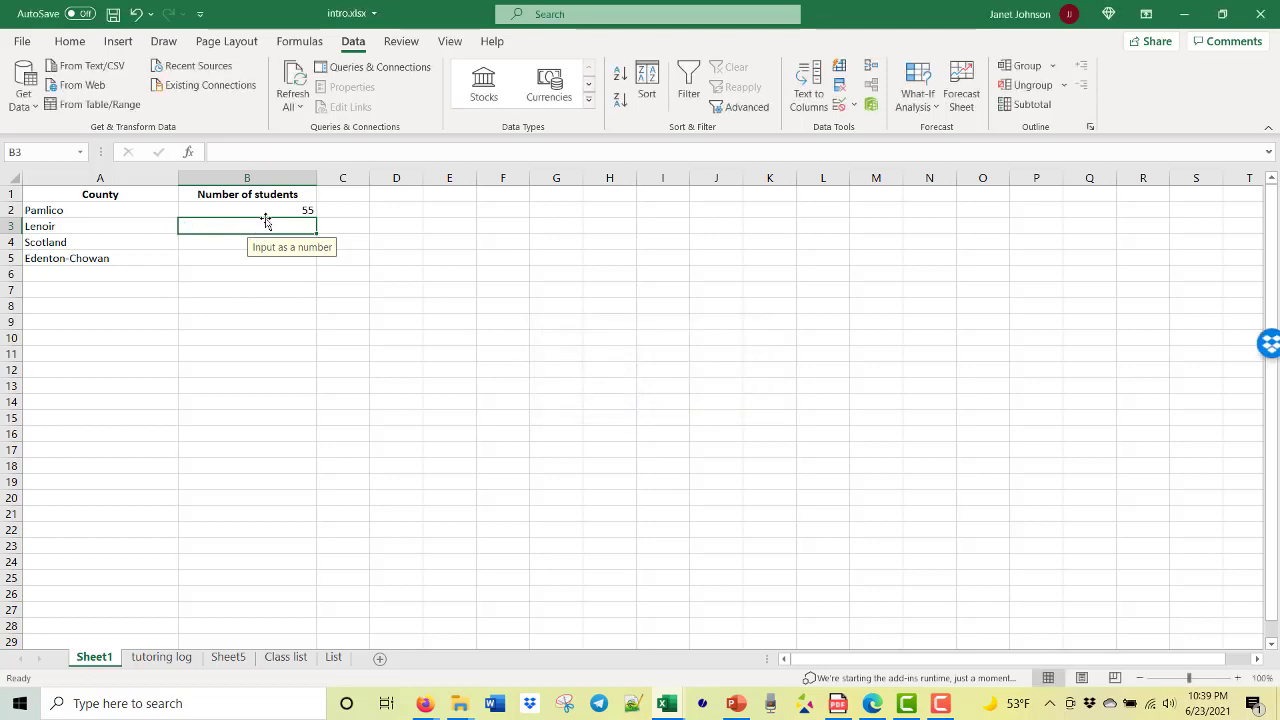
{"action": "type", "text": "22"}
{"action": "key", "text": "Return"}
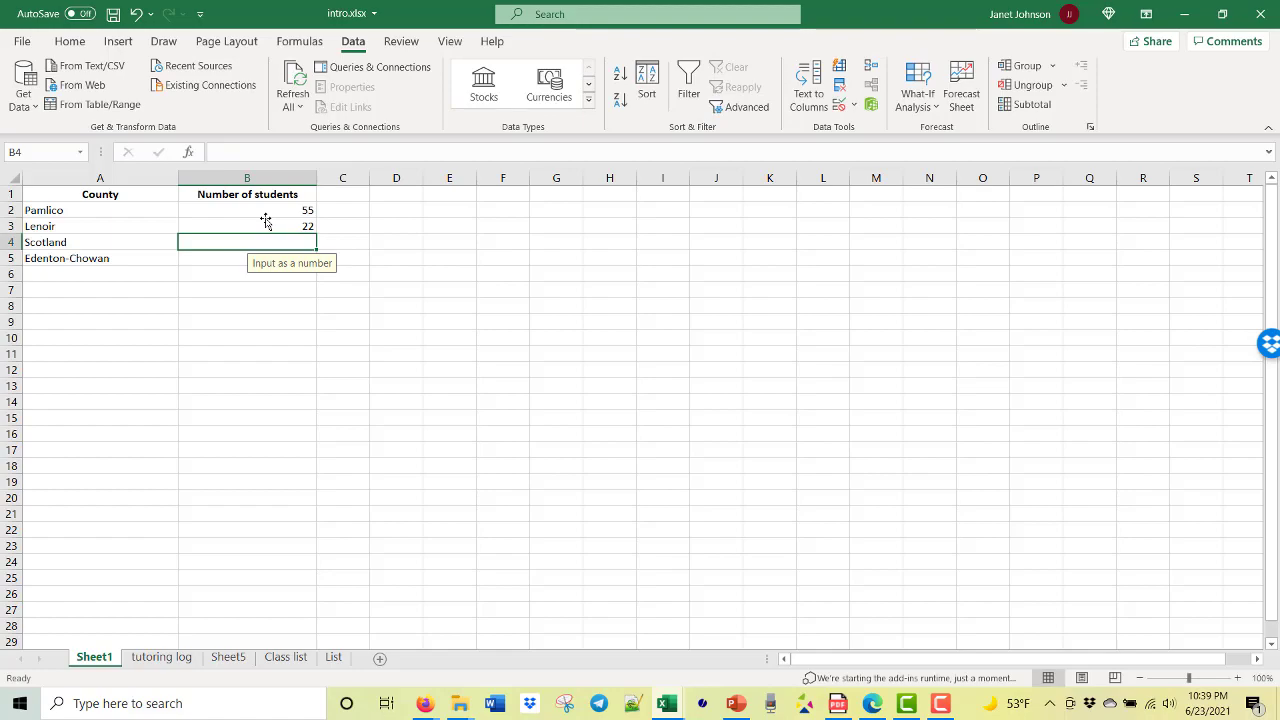